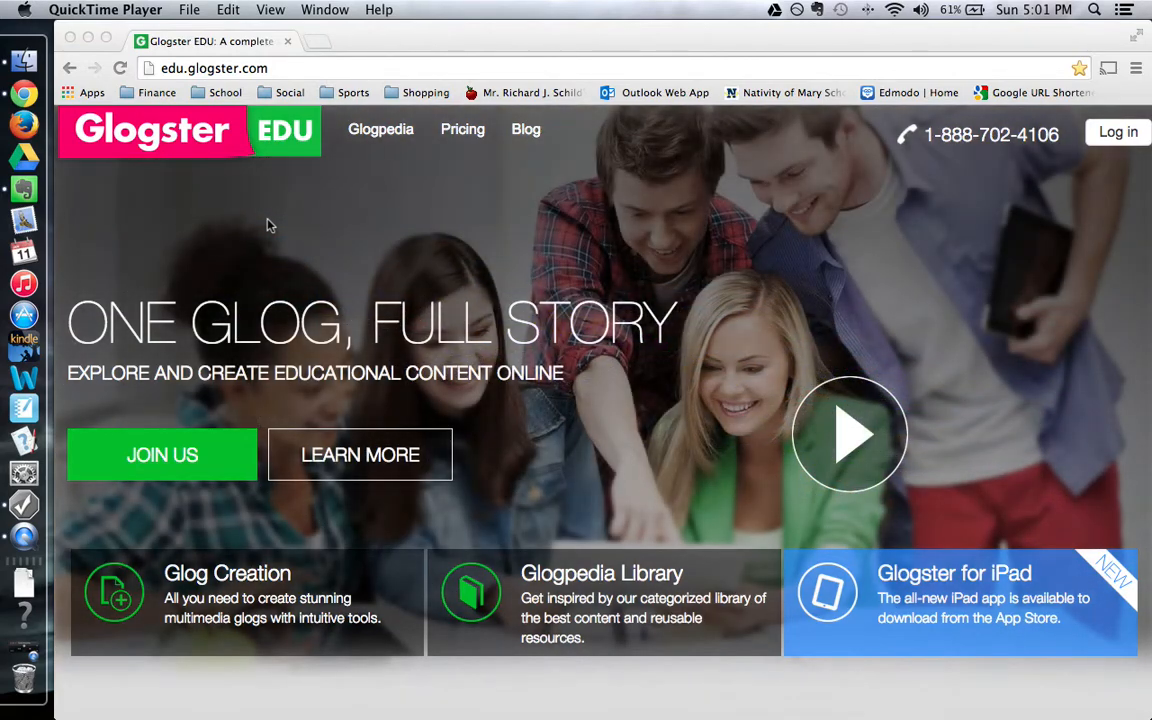
Log in to Glogster EDU with the student username and account password.
{"action": "left_click", "coordinate": [282, 68]}
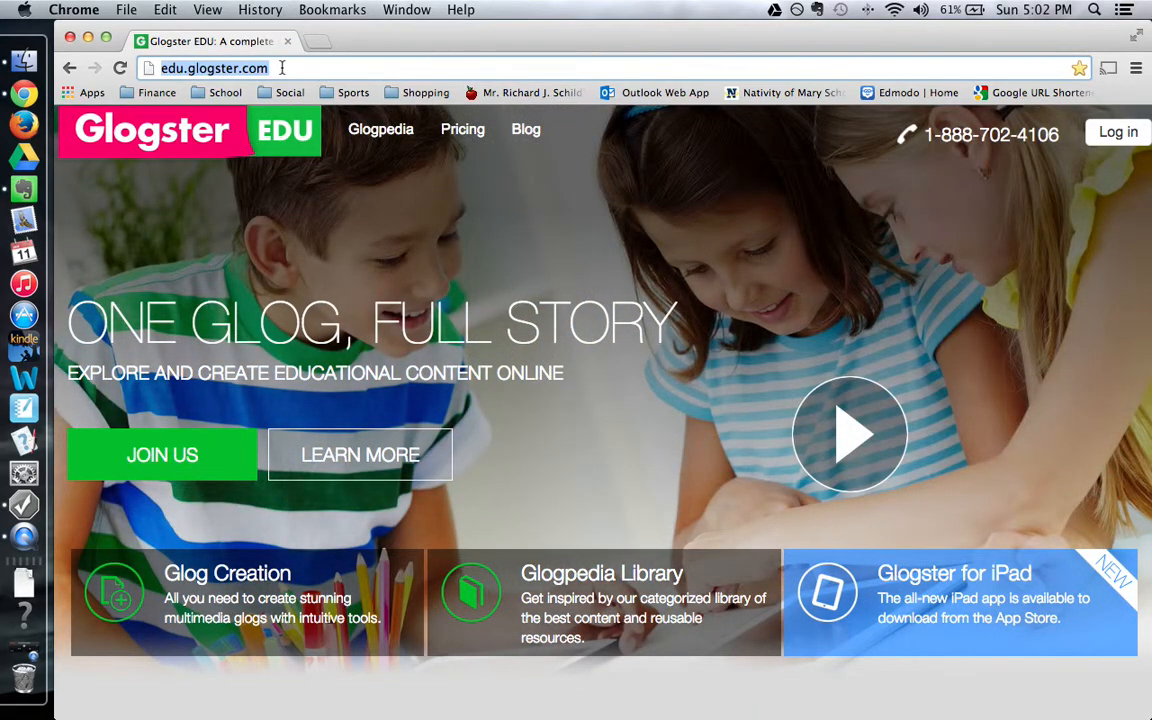
{"action": "left_click", "coordinate": [1117, 132]}
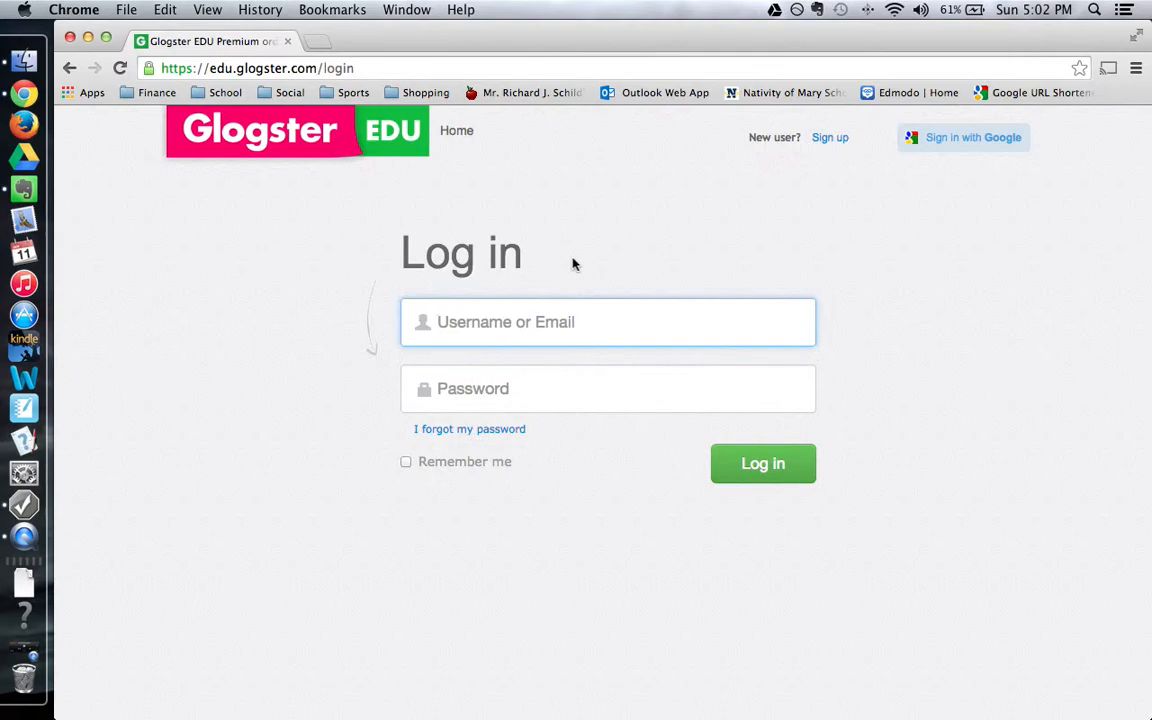
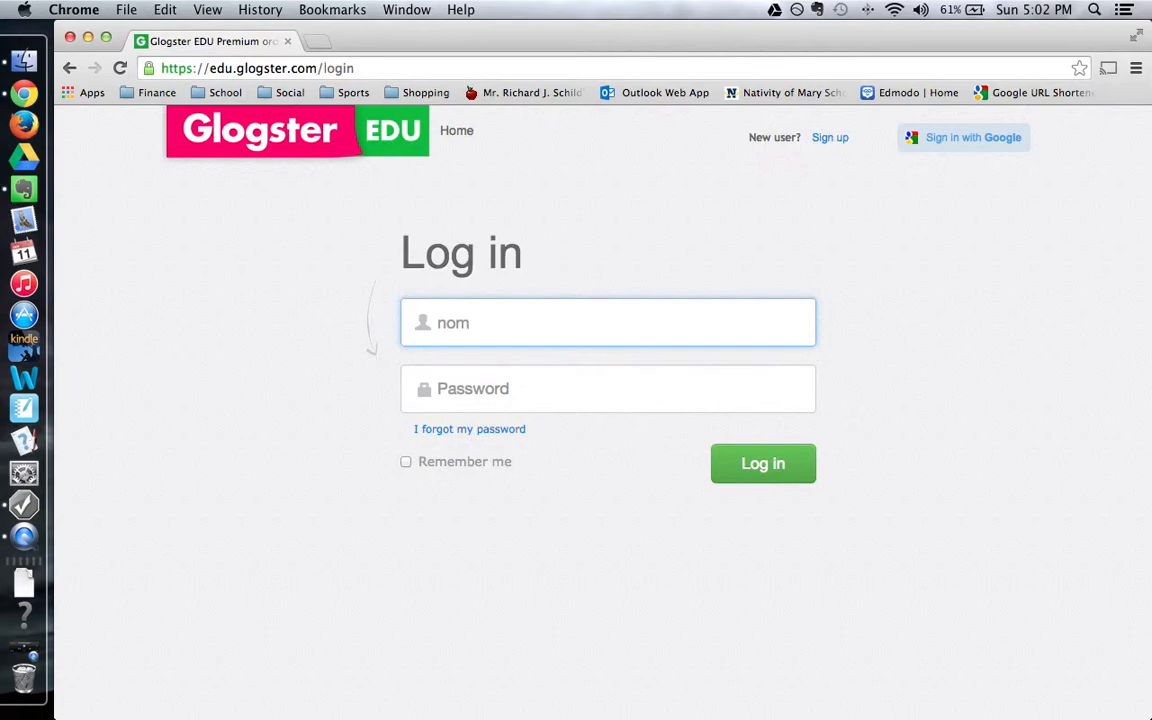
{"action": "key", "text": "Tab"}
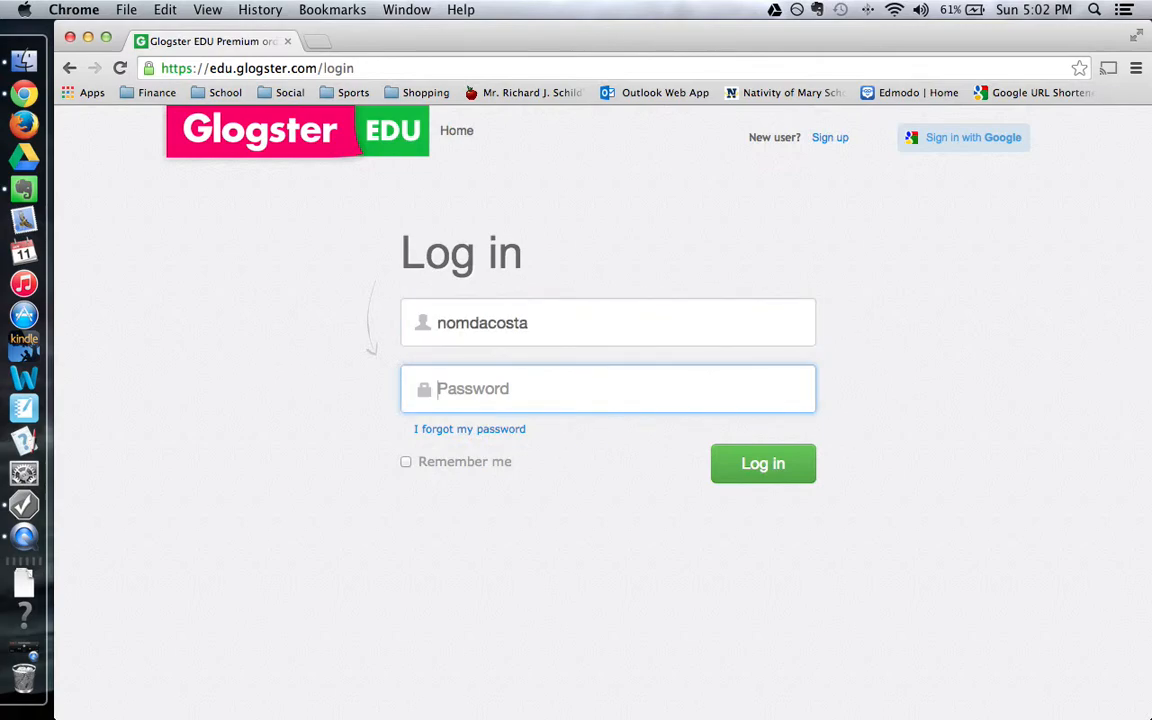
{"action": "type", "text": "••••••••••"}
{"action": "key", "text": "Return"}
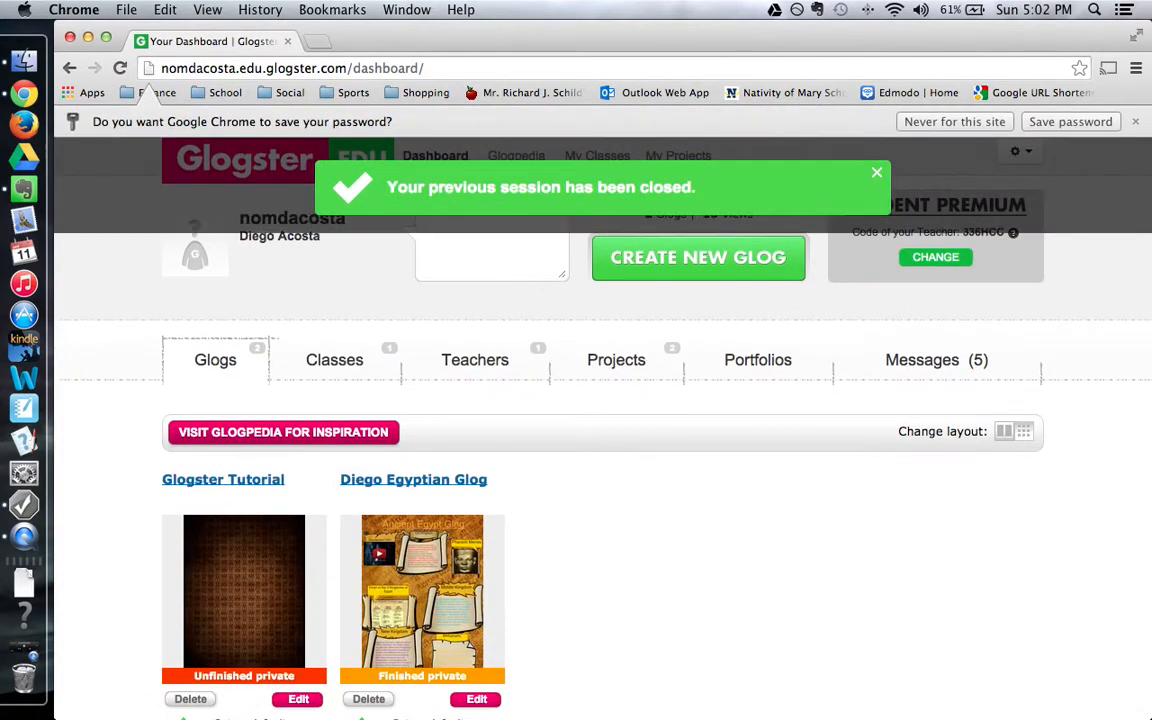
Dismiss the session notice and save-password bar, then open Greek Glog Project from Projects.
{"action": "left_click", "coordinate": [879, 177]}
{"action": "left_click", "coordinate": [1134, 121]}
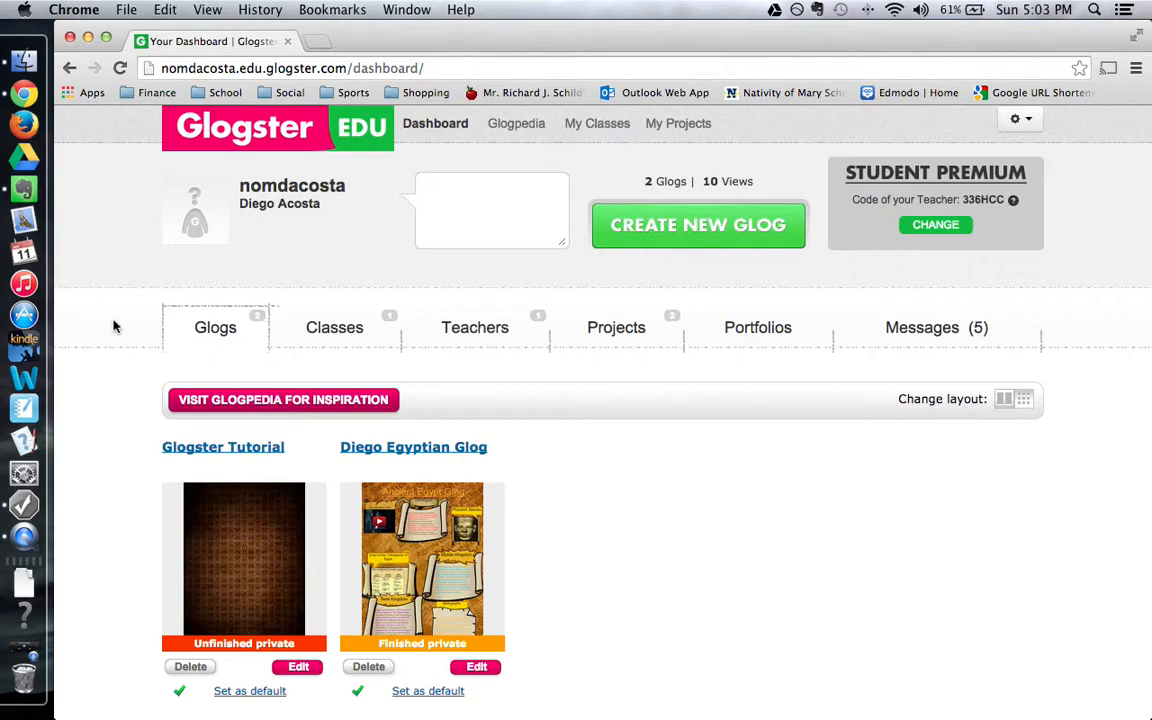
{"action": "scroll", "coordinate": [105, 328], "scroll_direction": "down", "scroll_amount": 1}
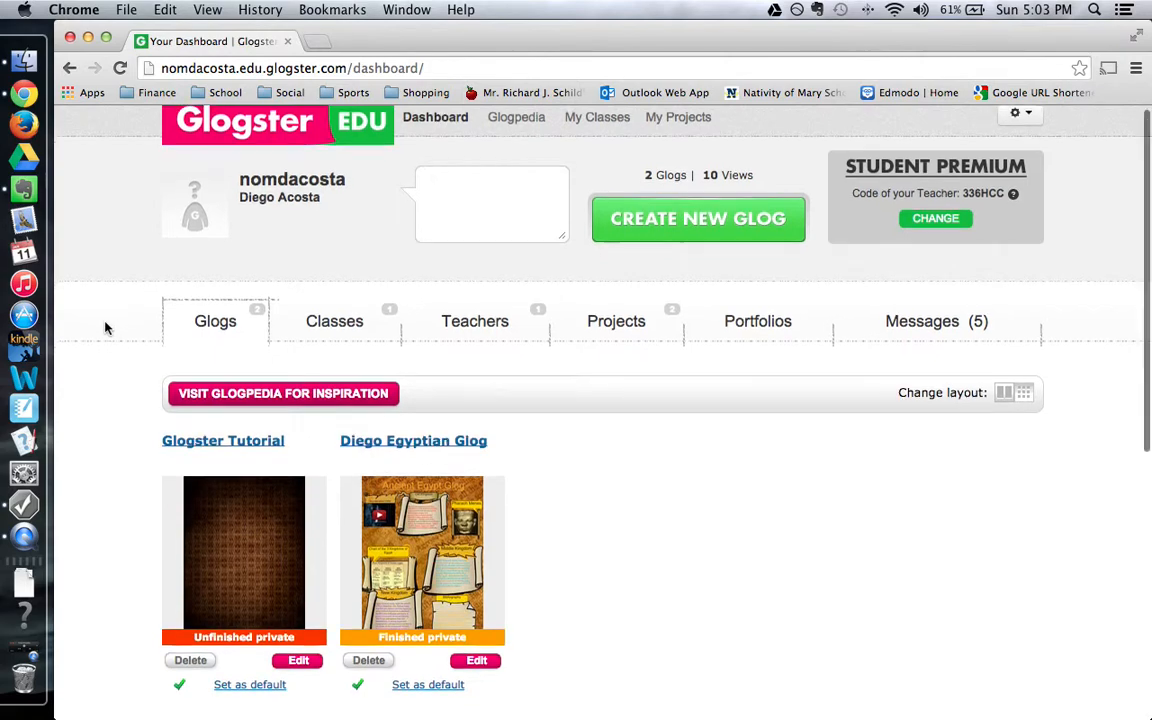
{"action": "scroll", "coordinate": [105, 328], "scroll_direction": "down", "scroll_amount": 3}
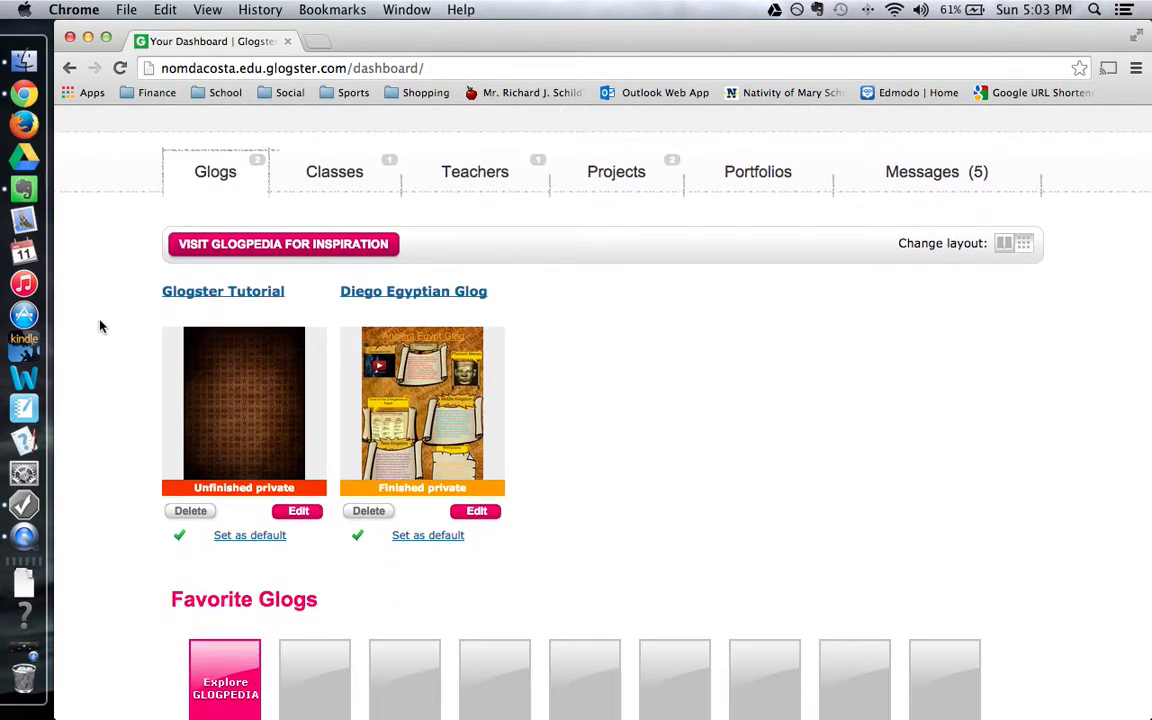
{"action": "left_click", "coordinate": [620, 174]}
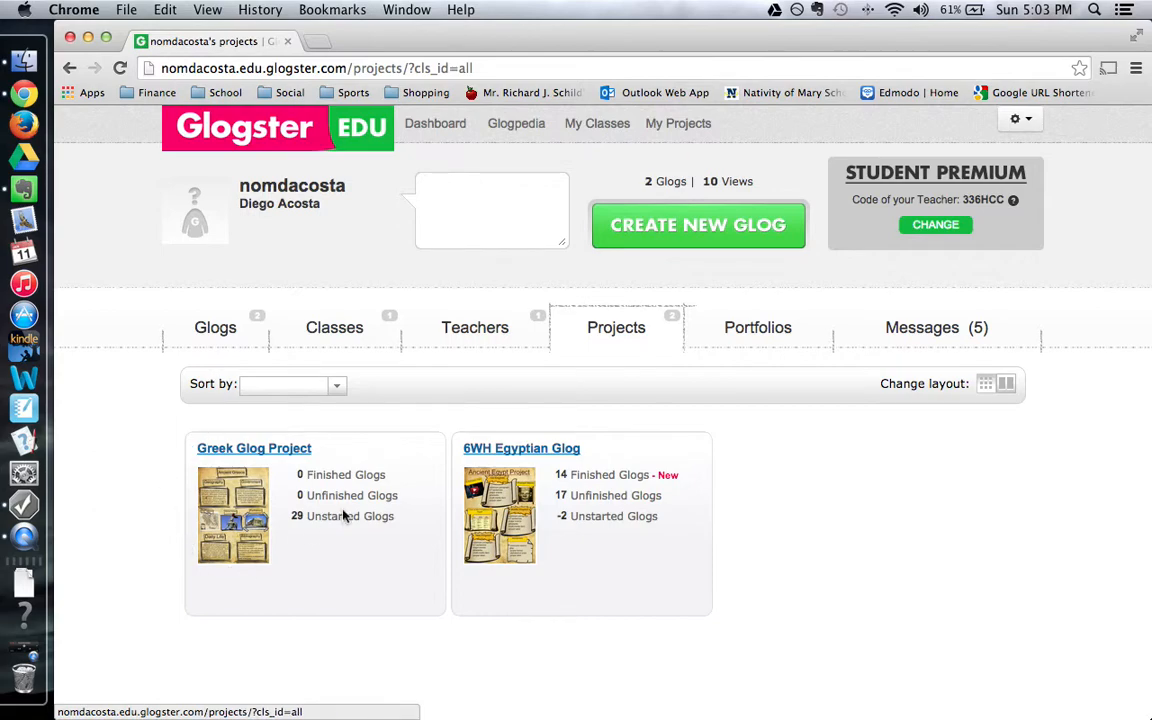
{"action": "left_click", "coordinate": [230, 505]}
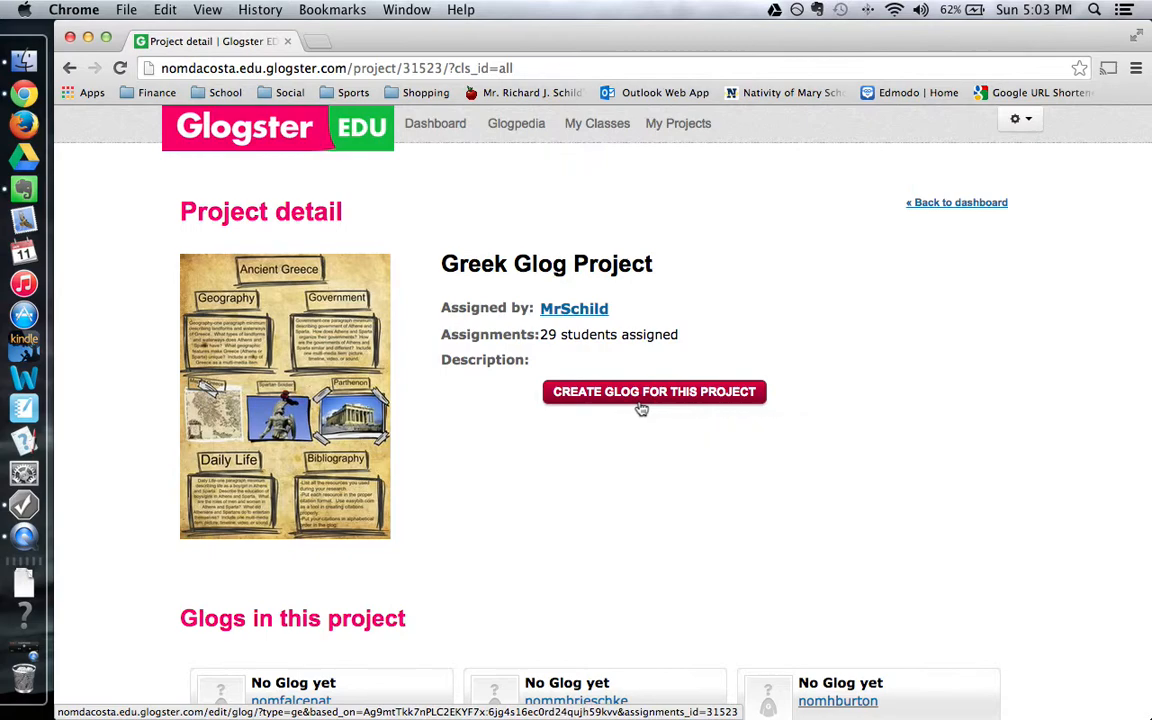
Go back to the dashboard and list my own glogs under the Glogs tab.
{"action": "left_click", "coordinate": [434, 125]}
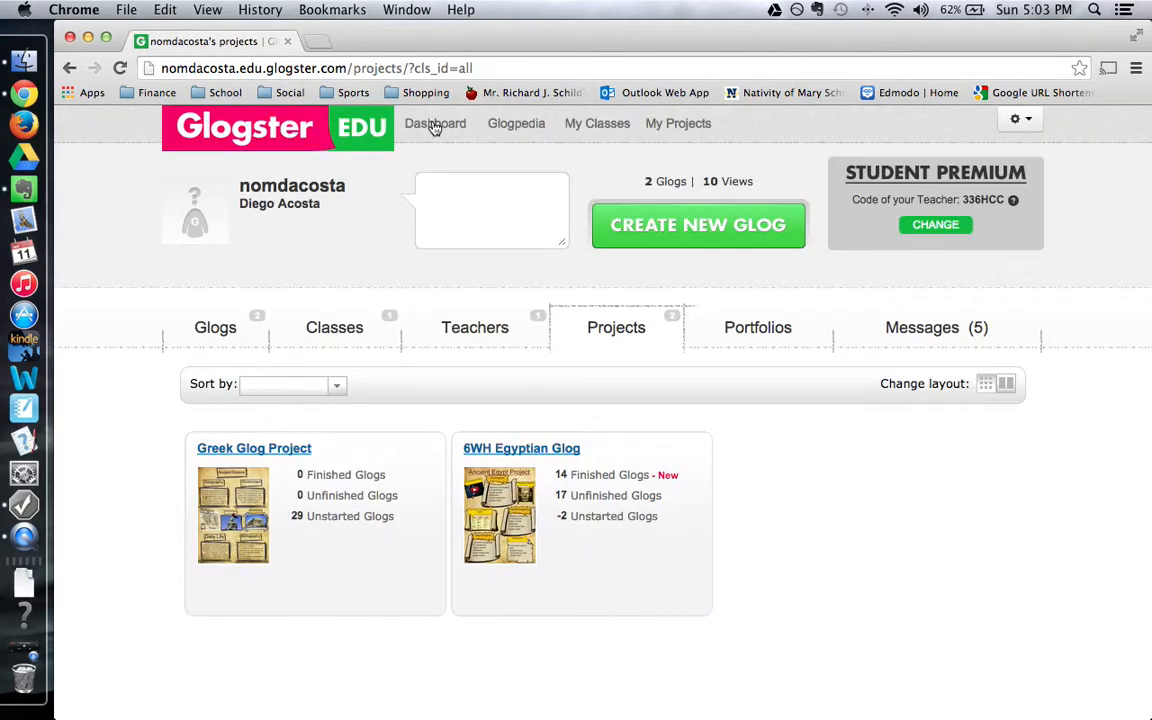
{"action": "left_click", "coordinate": [211, 331]}
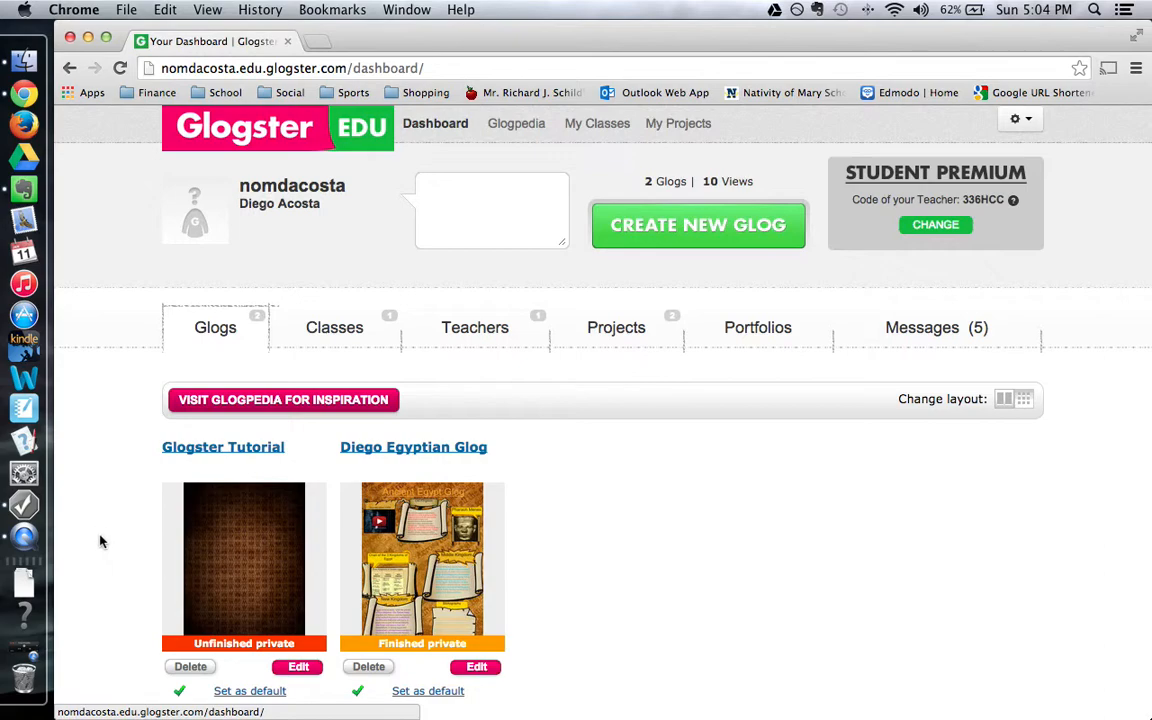
Scroll to the Glogster Tutorial glog and open it for editing.
{"action": "scroll", "coordinate": [100, 541], "scroll_direction": "down", "scroll_amount": 2}
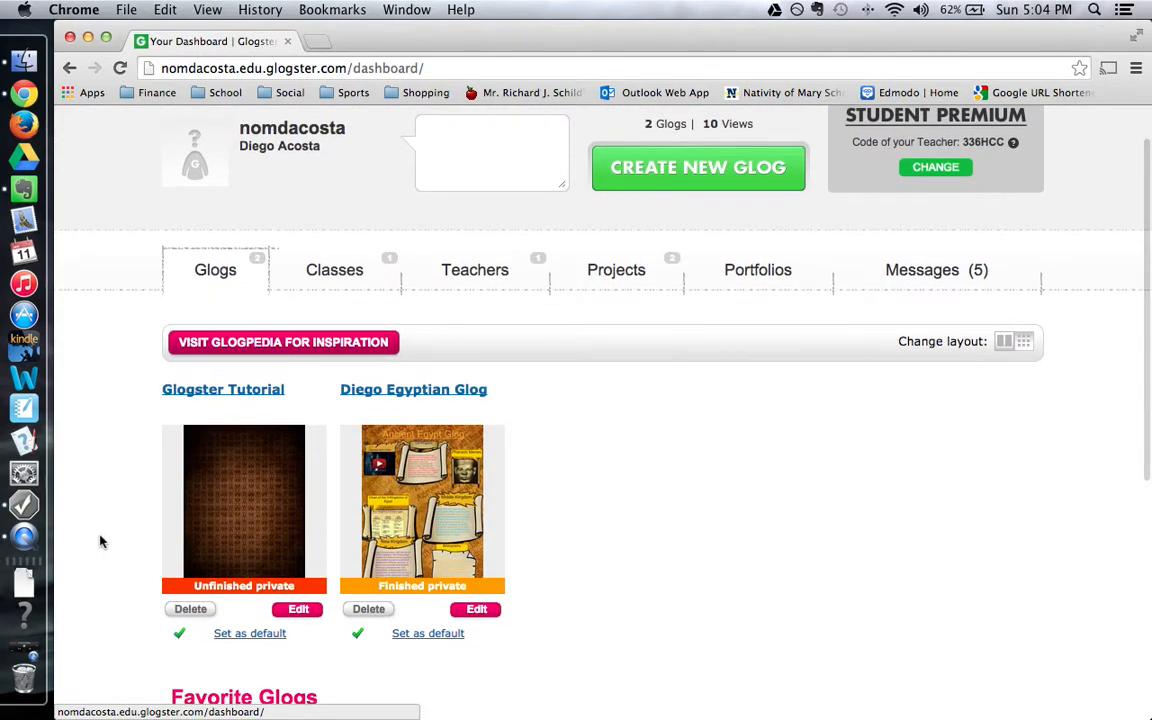
{"action": "left_click", "coordinate": [297, 619]}
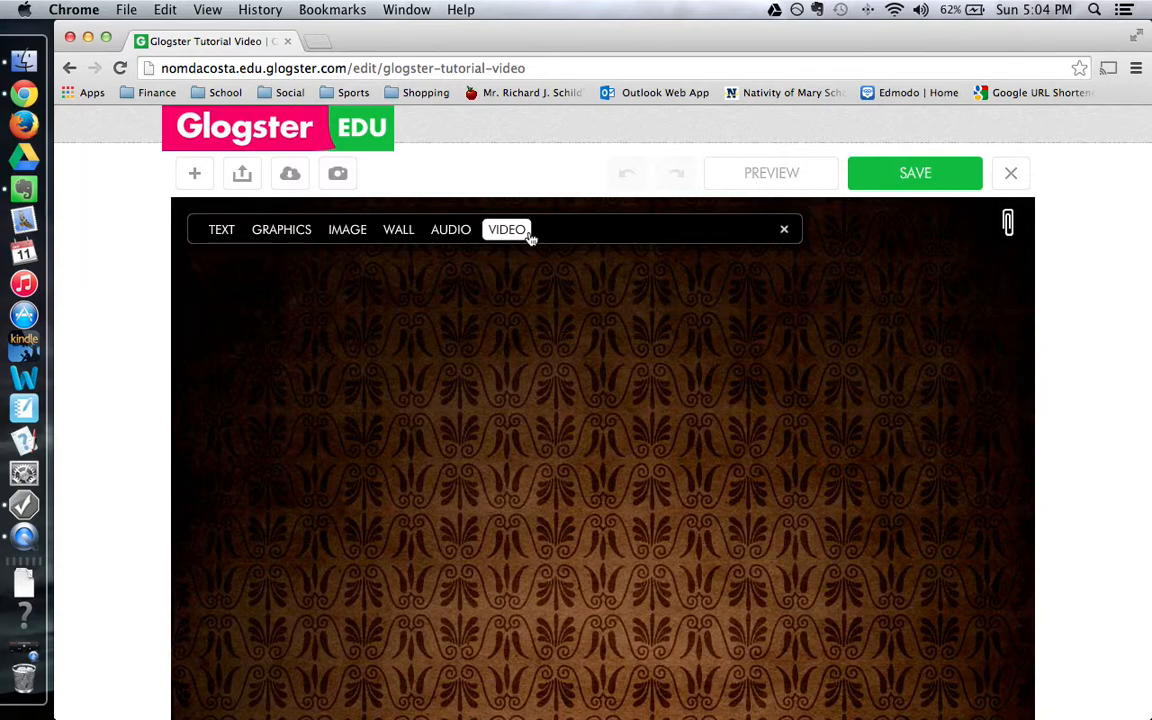
{"action": "left_click", "coordinate": [217, 232]}
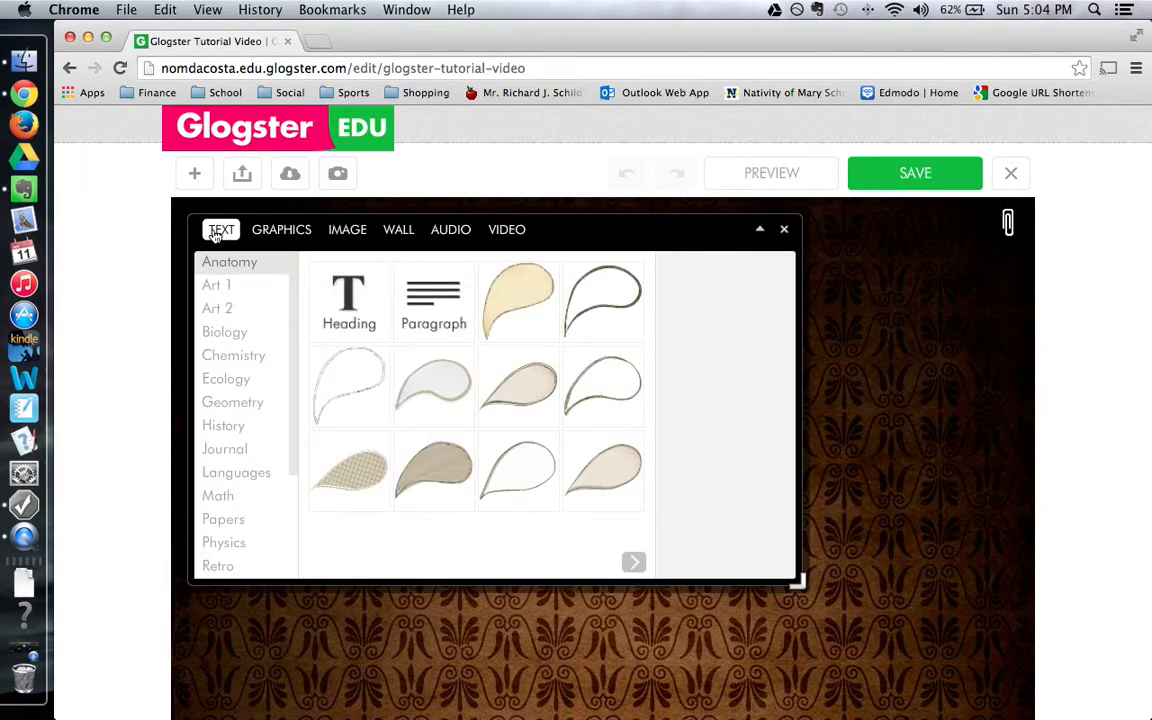
{"action": "left_click", "coordinate": [300, 230]}
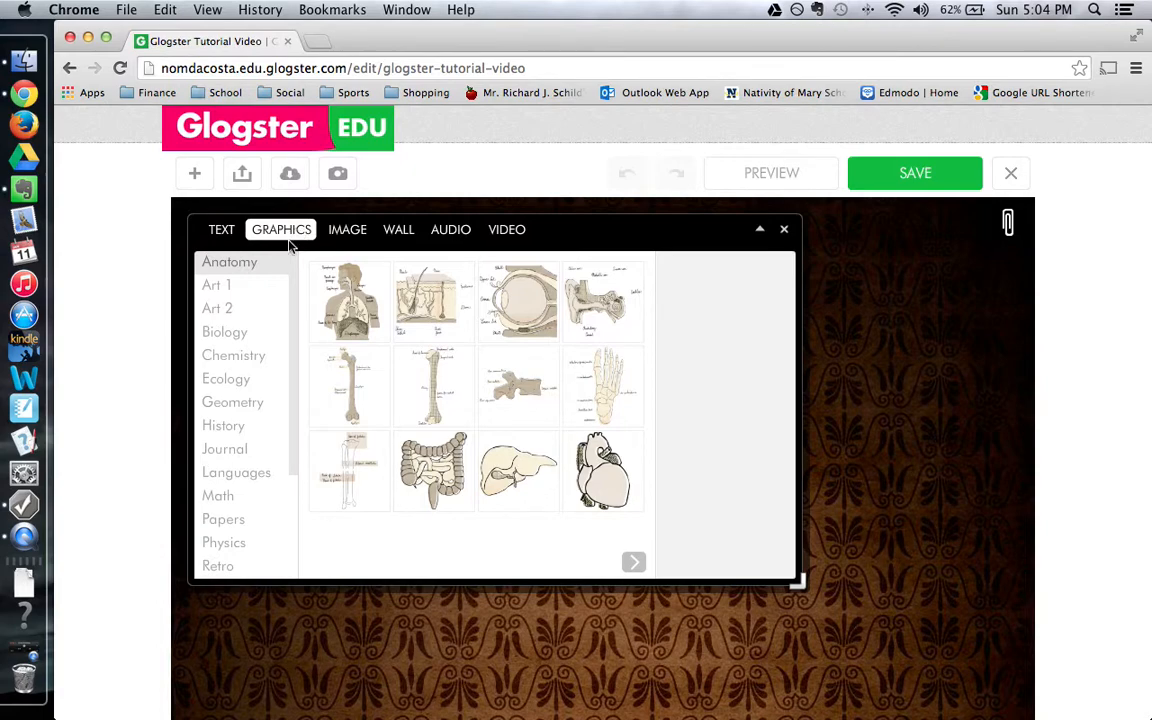
{"action": "left_click", "coordinate": [352, 232]}
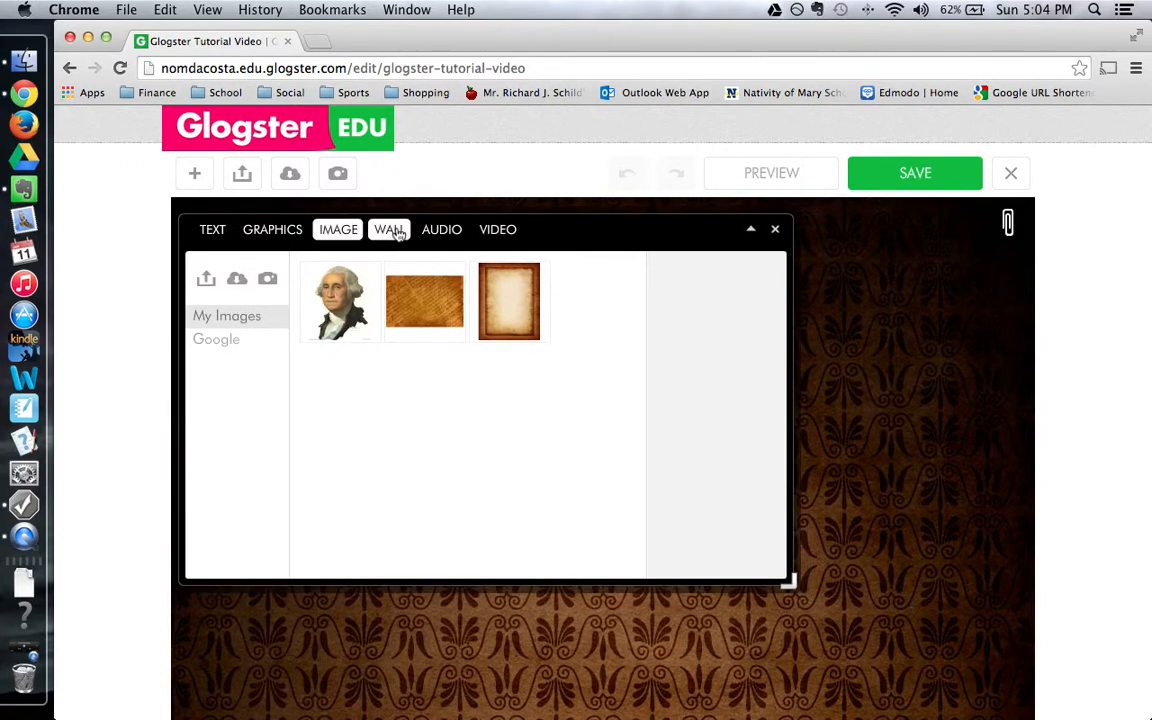
{"action": "left_click", "coordinate": [399, 231]}
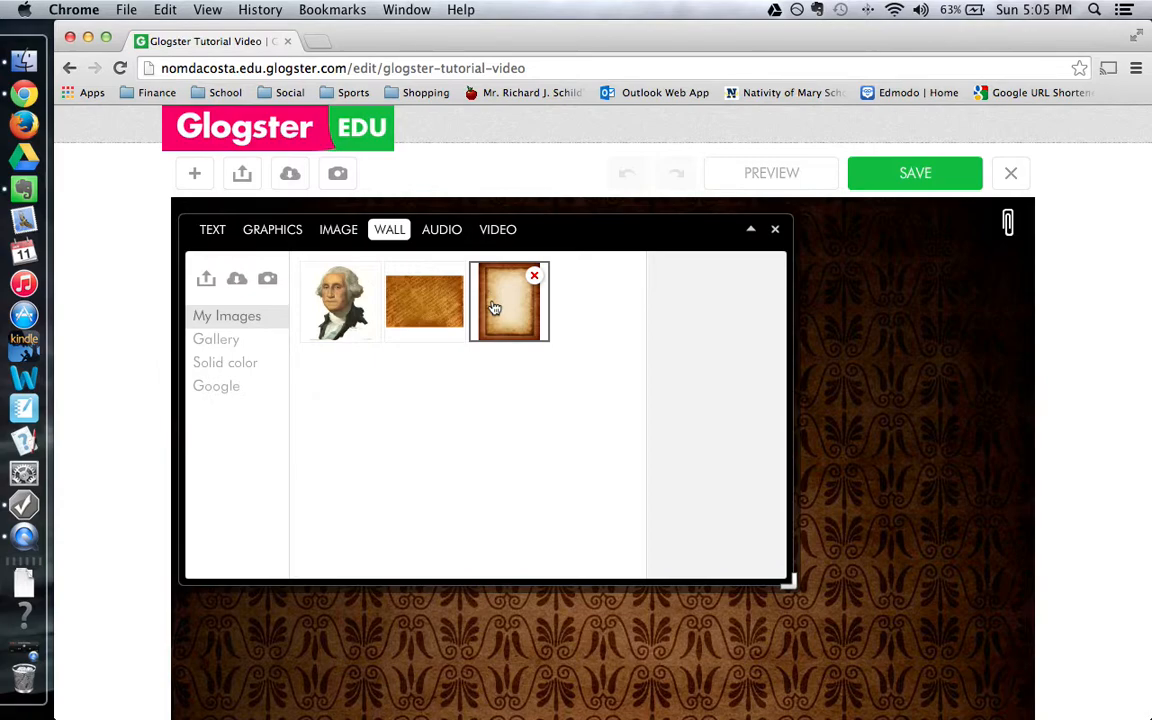
{"action": "left_click", "coordinate": [440, 231]}
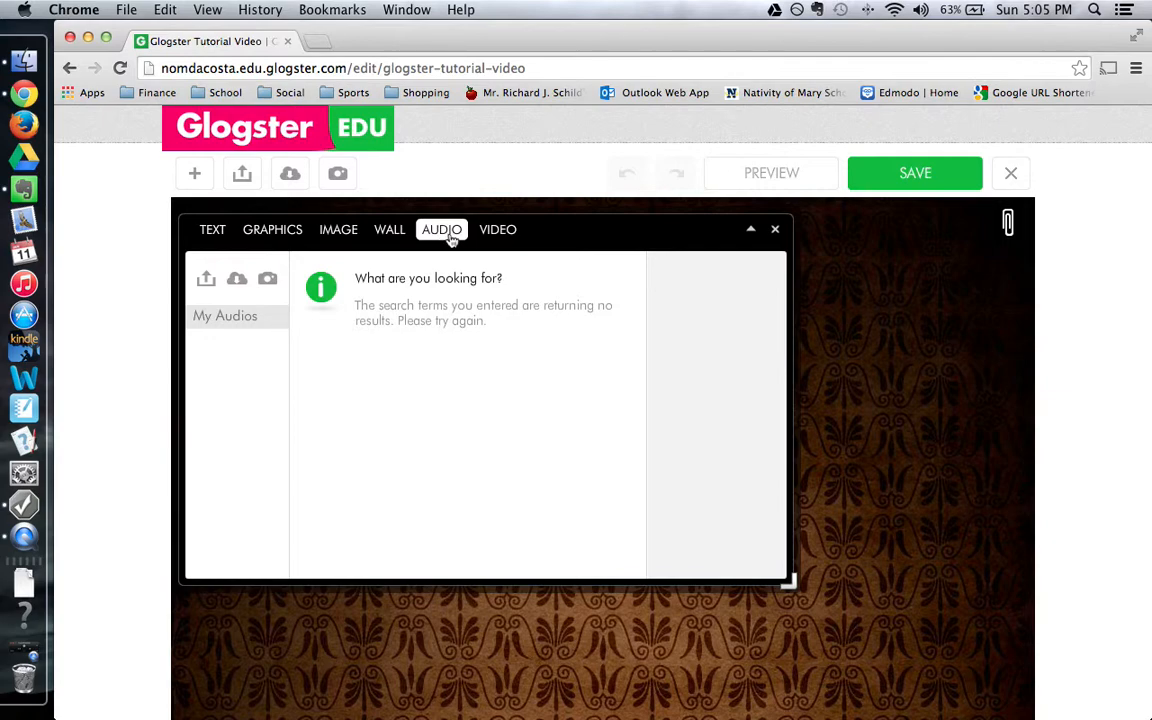
{"action": "left_click", "coordinate": [506, 229]}
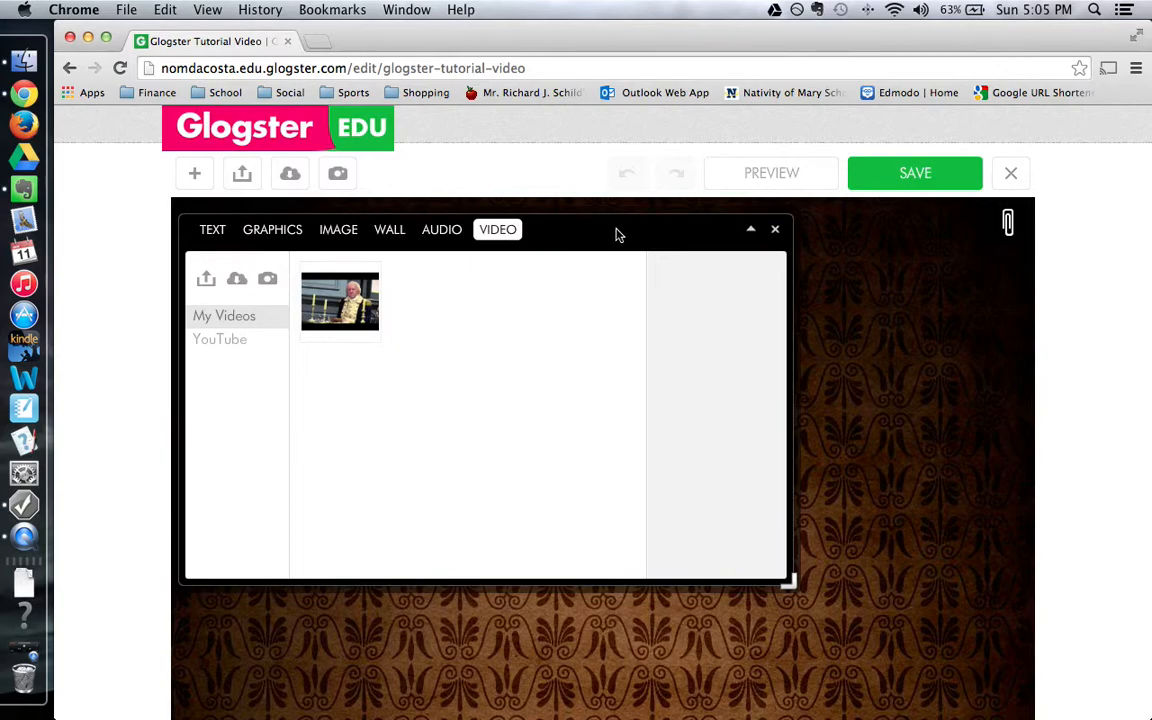
{"action": "left_click", "coordinate": [751, 231]}
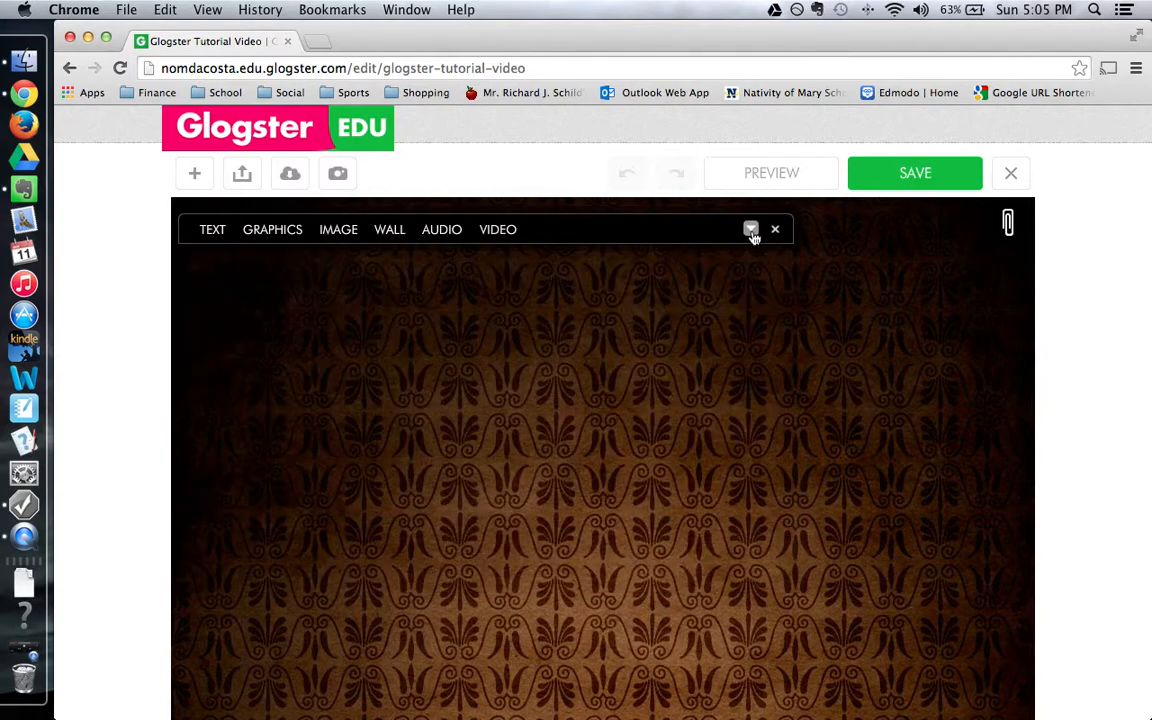
Toggle and close the media panel, then reopen it on the video library.
{"action": "left_click", "coordinate": [752, 231]}
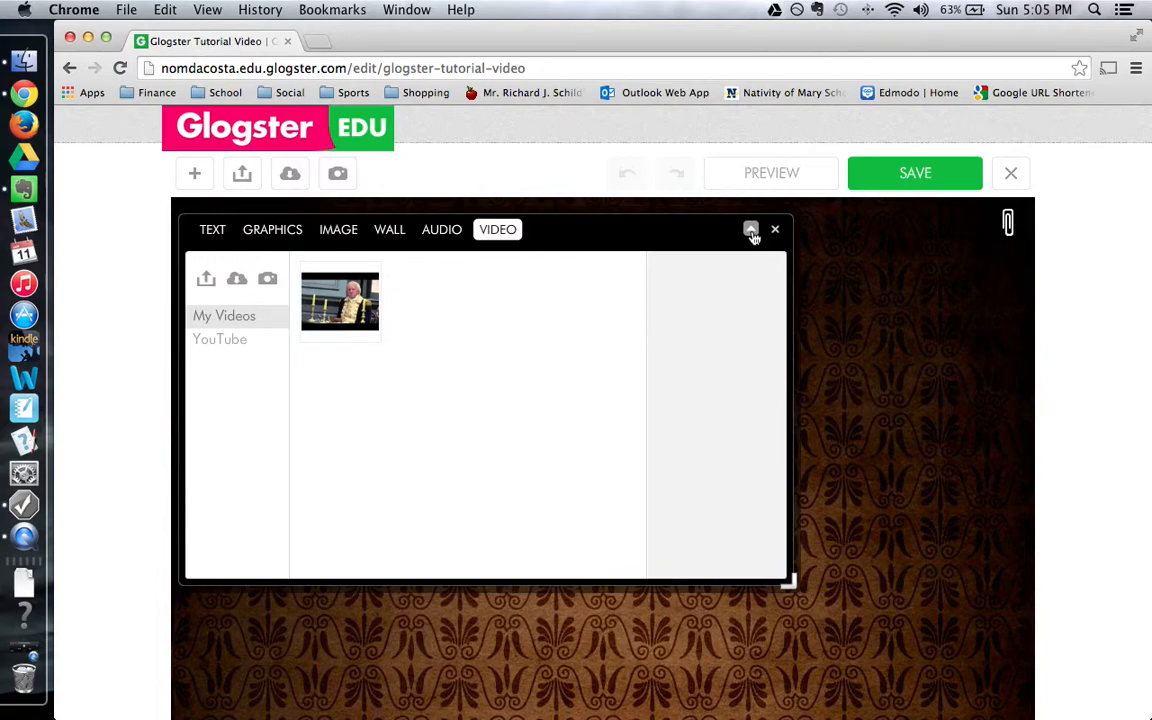
{"action": "left_click", "coordinate": [751, 231]}
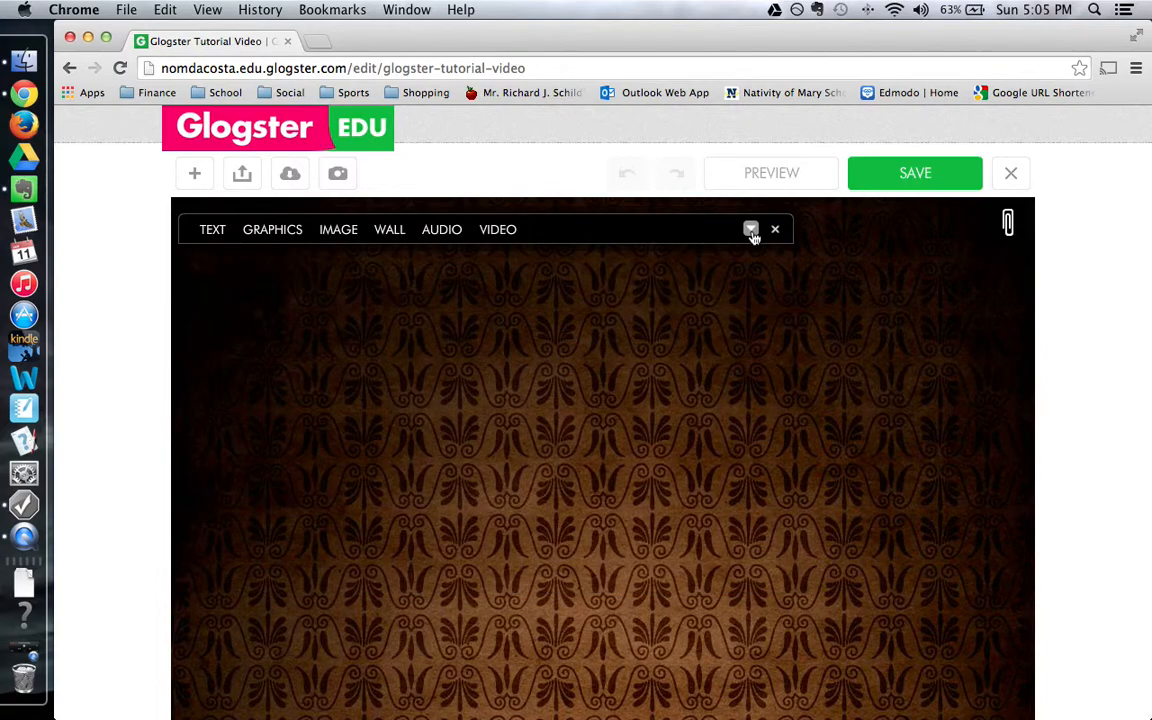
{"action": "left_click", "coordinate": [751, 231]}
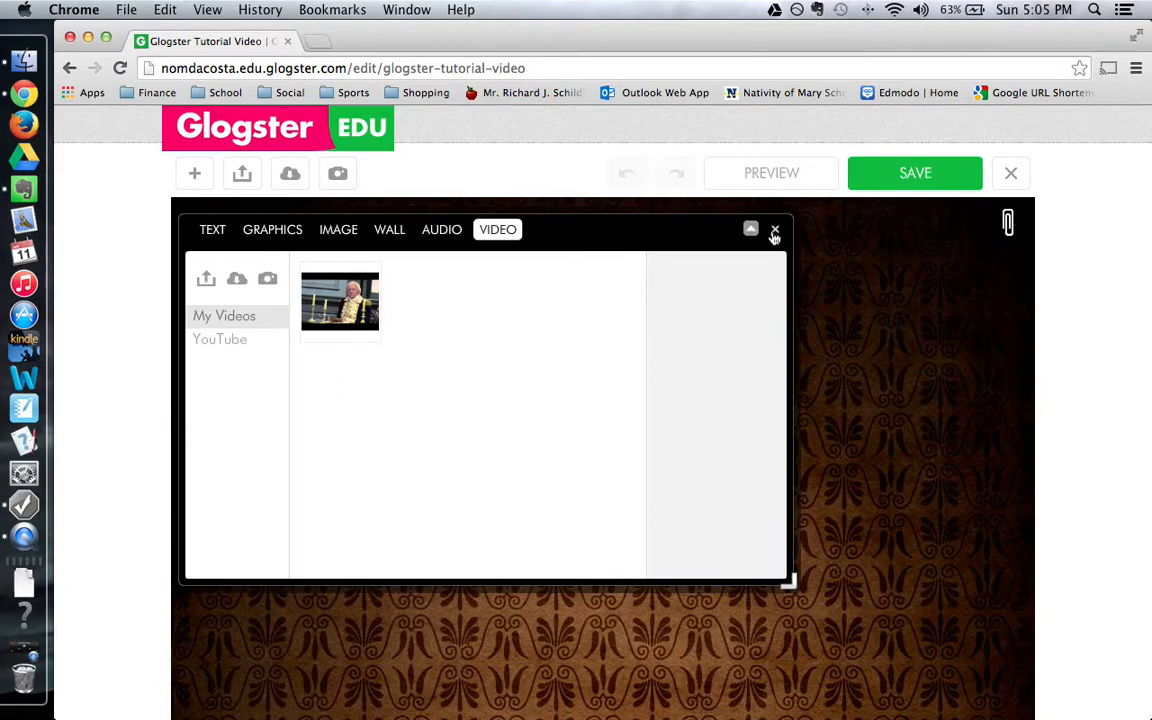
{"action": "left_click", "coordinate": [776, 231]}
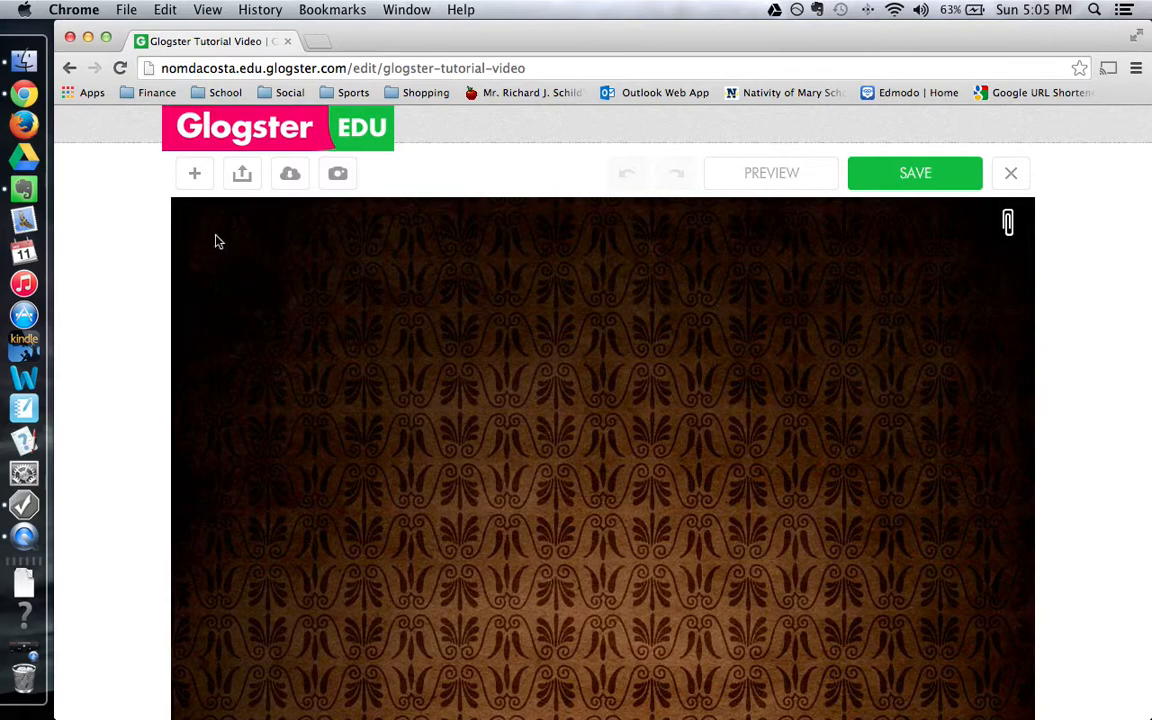
{"action": "left_click", "coordinate": [197, 173]}
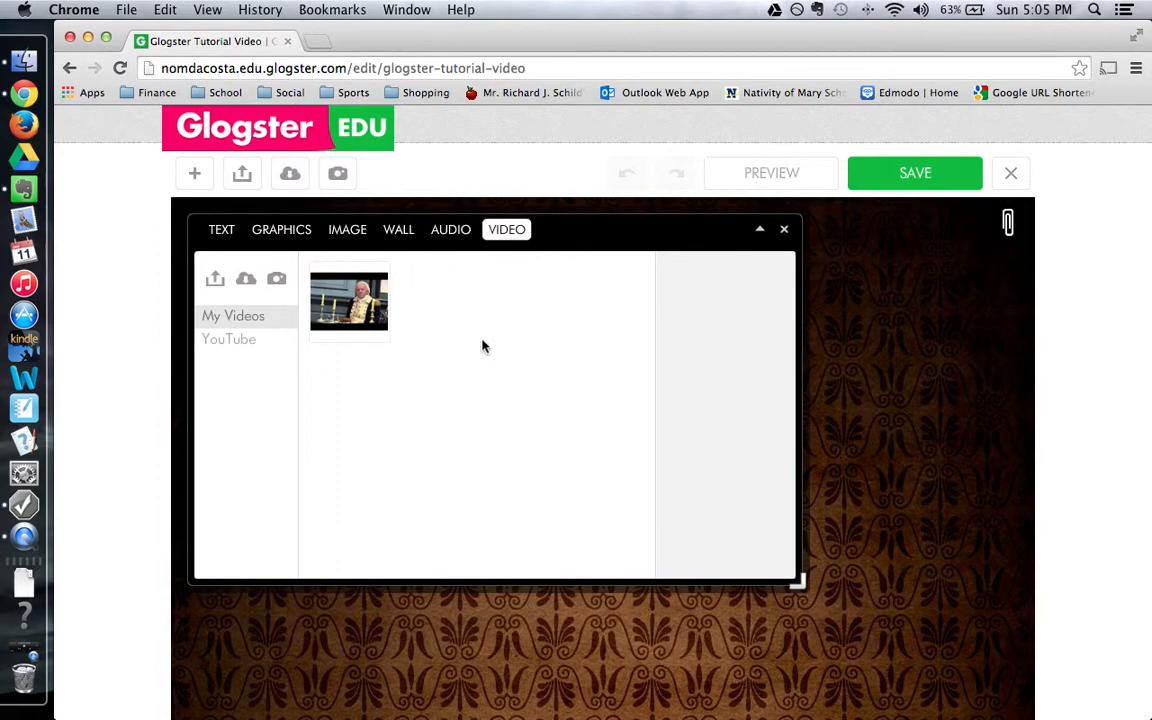
Put the plain grey speech bubble from the Journal text collection on the wall.
{"action": "left_click", "coordinate": [228, 230]}
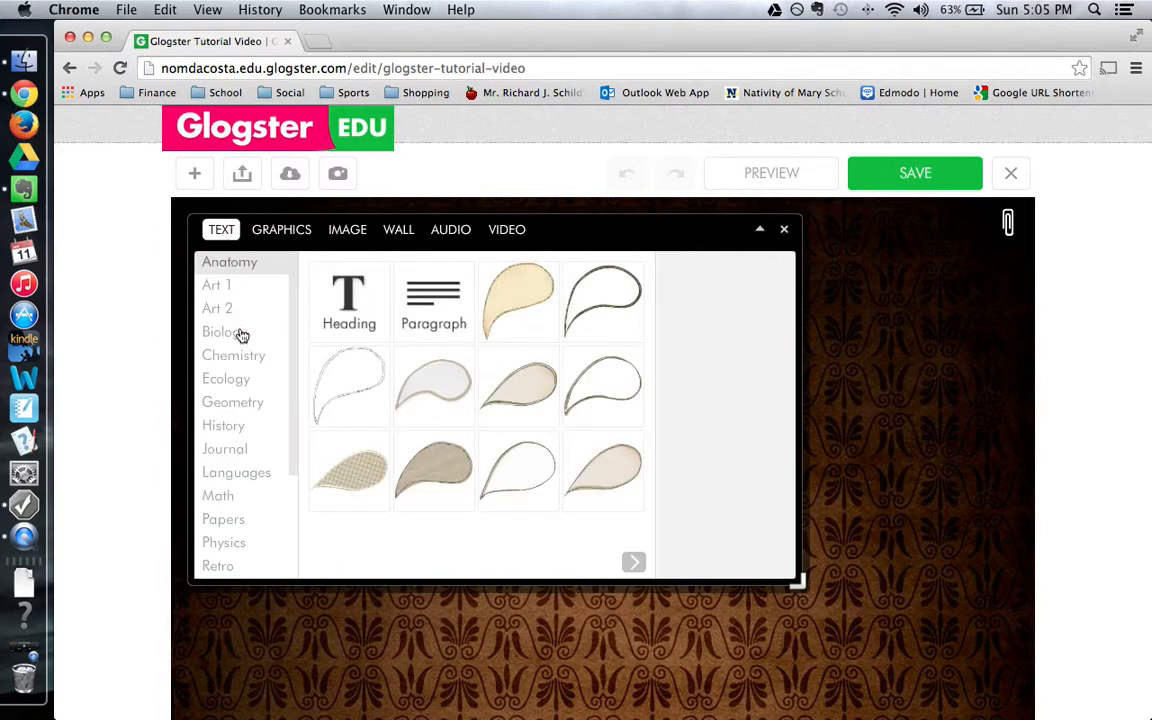
{"action": "left_click", "coordinate": [256, 450]}
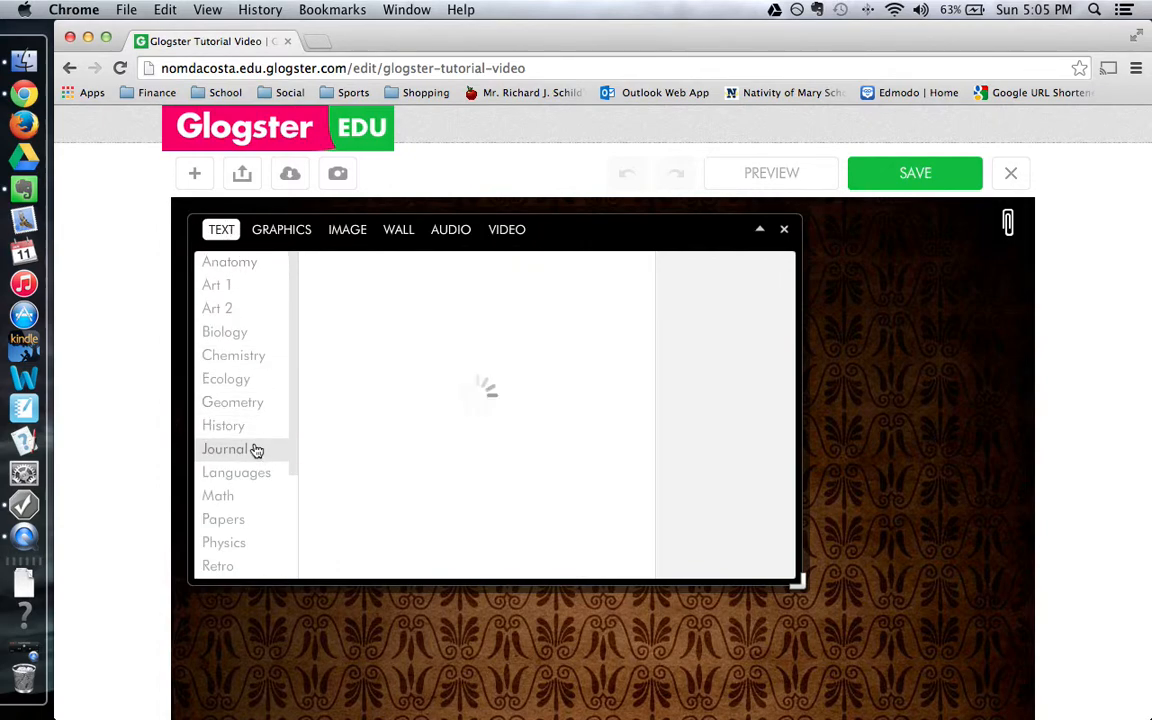
{"action": "left_click", "coordinate": [520, 385]}
{"action": "left_click", "coordinate": [742, 553]}
{"action": "scroll", "coordinate": [876, 497], "scroll_direction": "down", "scroll_amount": 5}
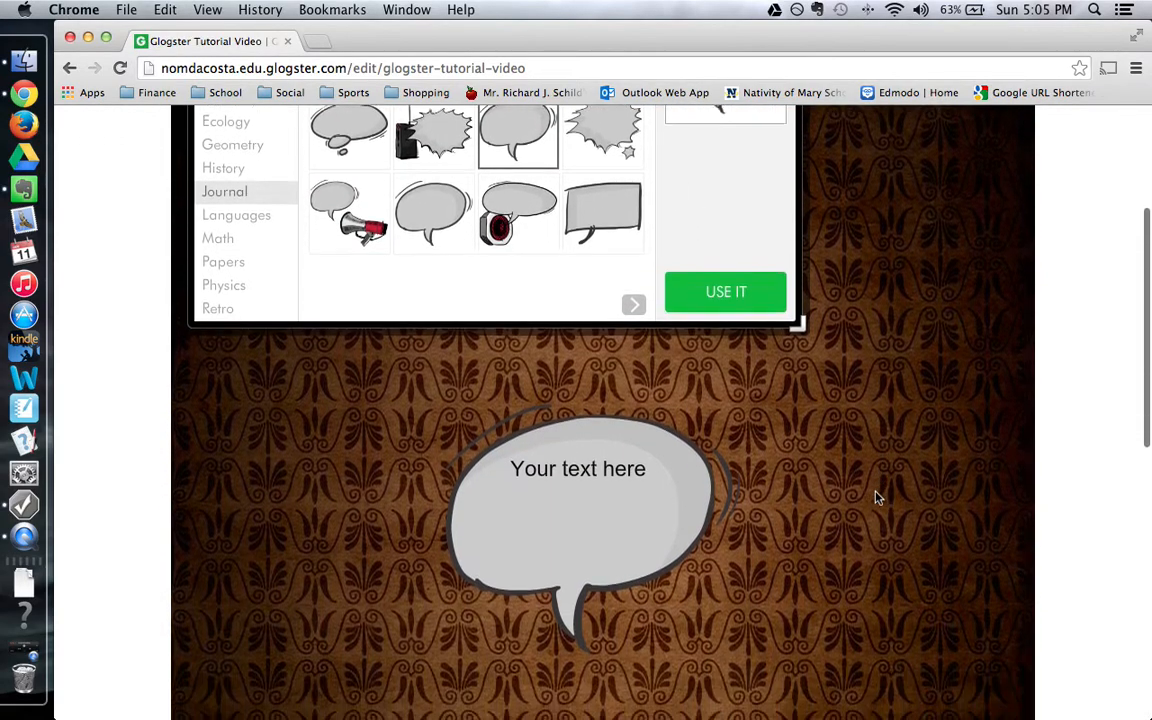
{"action": "left_click", "coordinate": [643, 454]}
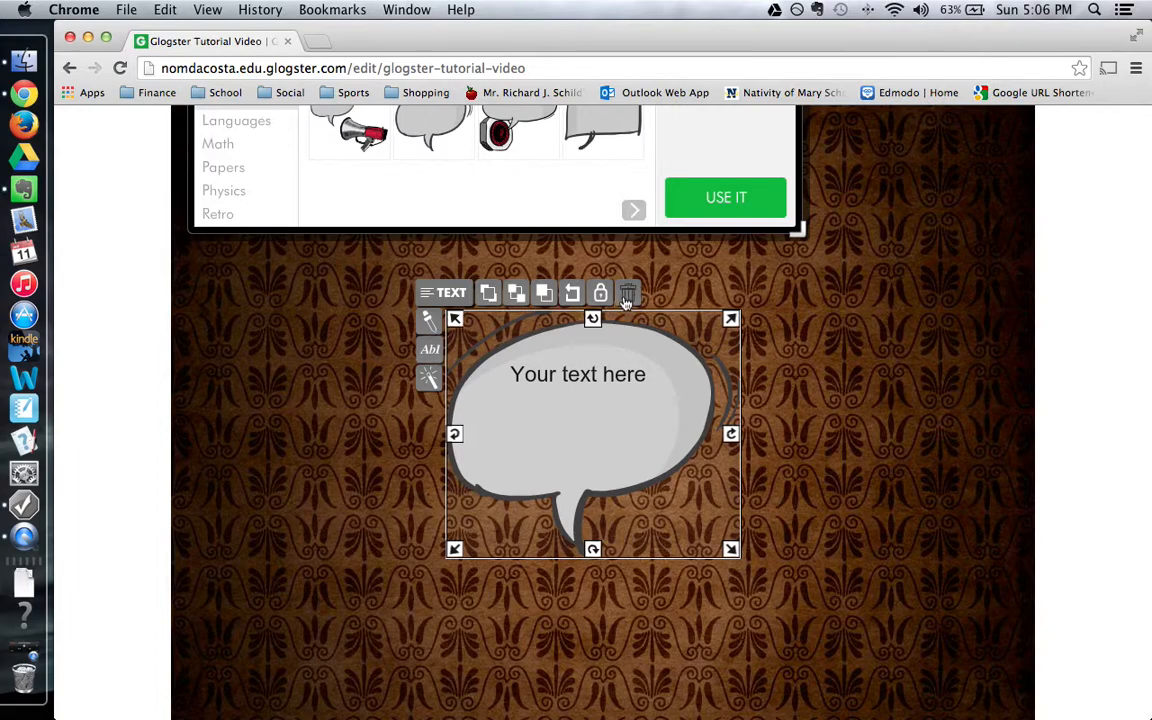
Enlarge the speech bubble, duplicate it, and try positioning the two copies.
{"action": "left_click_drag", "start_coordinate": [731, 549], "coordinate": [764, 577]}
{"action": "left_click", "coordinate": [572, 293]}
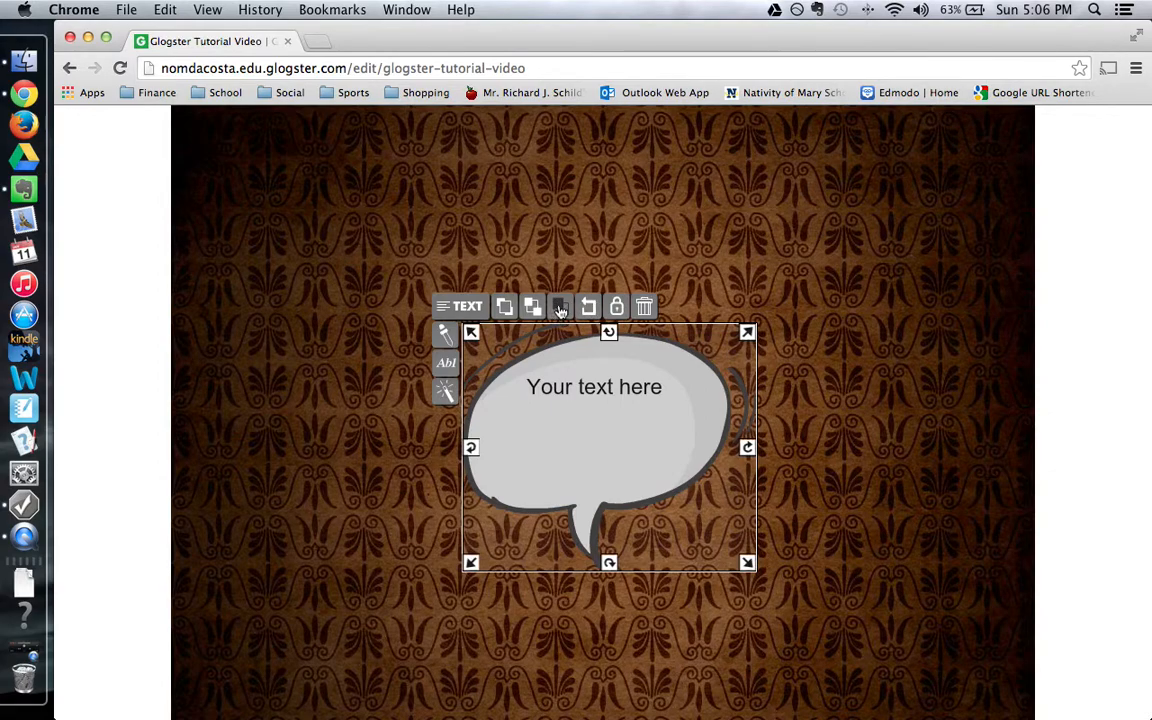
{"action": "left_click", "coordinate": [562, 309]}
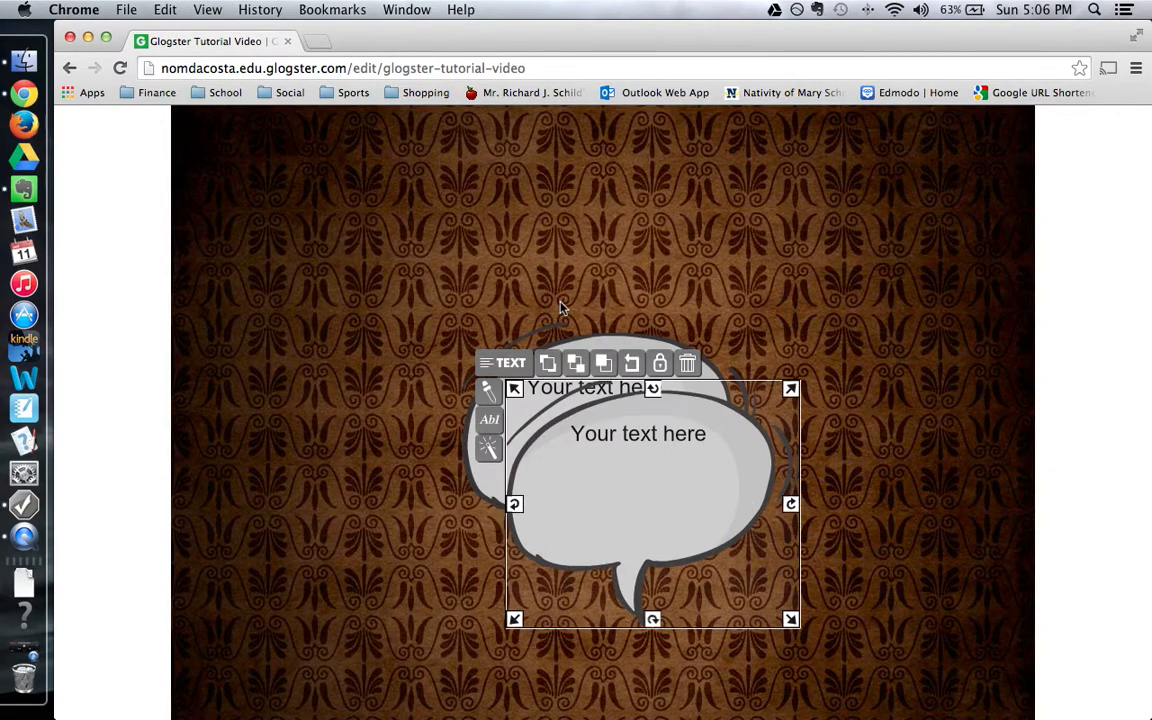
{"action": "left_click_drag", "start_coordinate": [712, 453], "coordinate": [444, 430]}
{"action": "left_click_drag", "start_coordinate": [661, 432], "coordinate": [817, 398]}
{"action": "left_click_drag", "start_coordinate": [463, 403], "coordinate": [476, 378]}
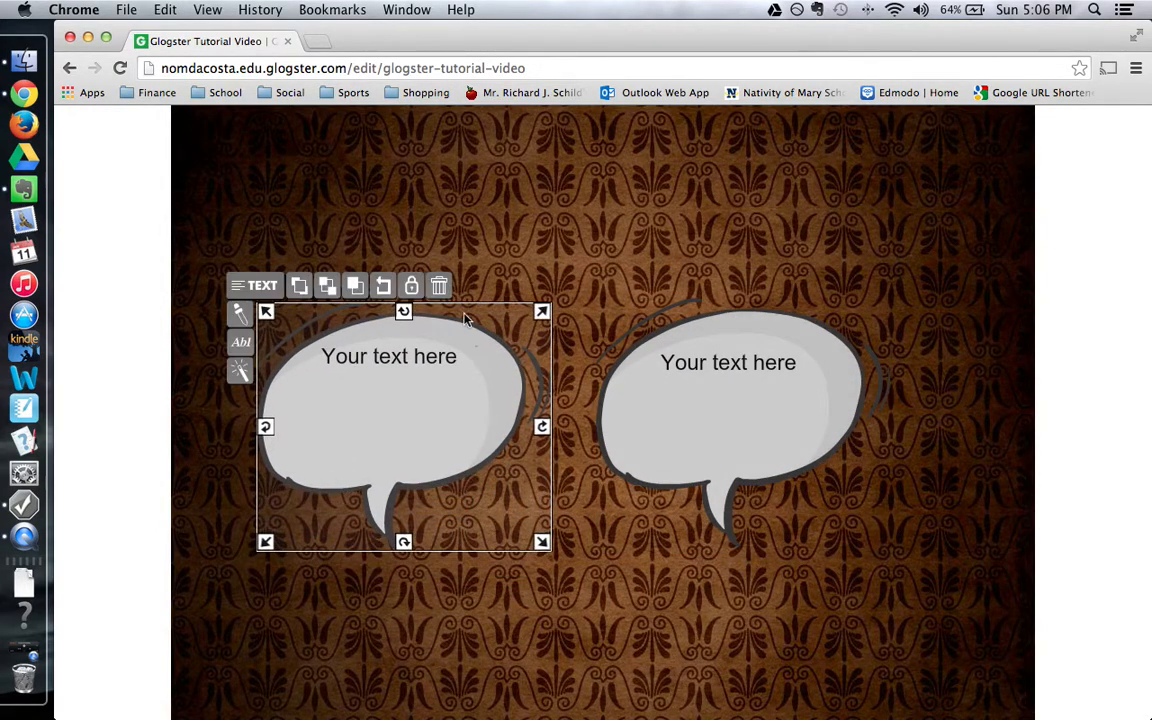
Delete the misplaced copy and duplicate again so the new copy overlaps on the left.
{"action": "left_click", "coordinate": [437, 283]}
{"action": "left_click", "coordinate": [630, 352]}
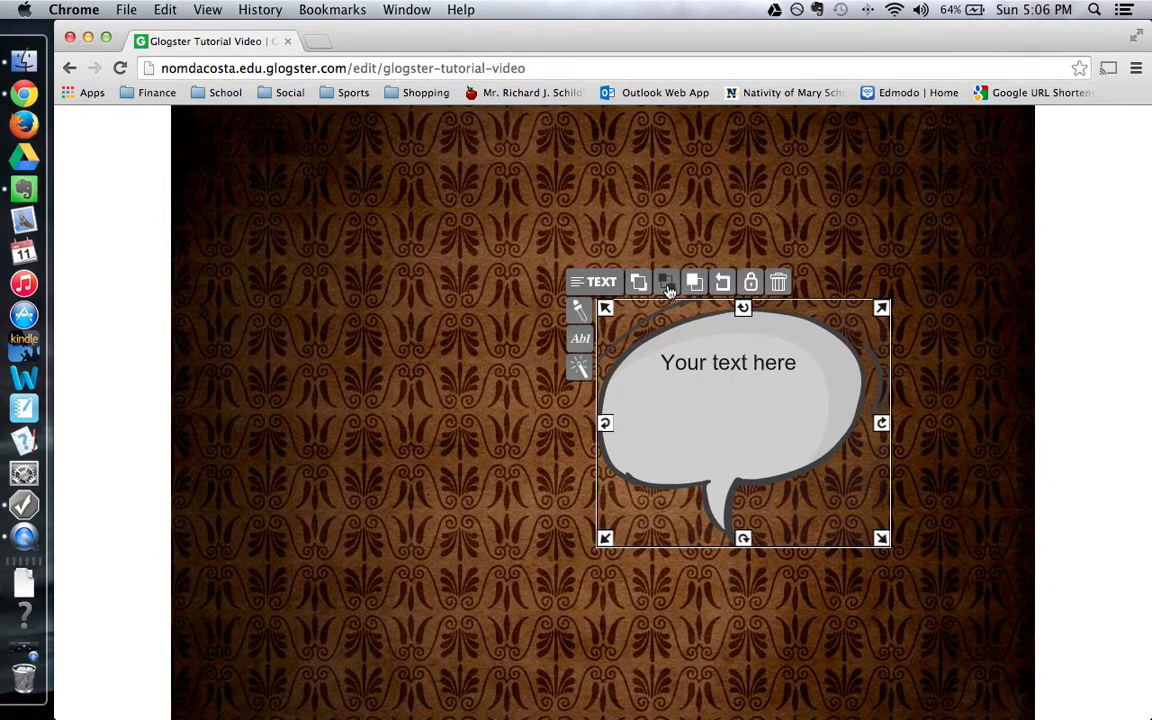
{"action": "left_click", "coordinate": [638, 282]}
{"action": "left_click_drag", "start_coordinate": [704, 376], "coordinate": [497, 358]}
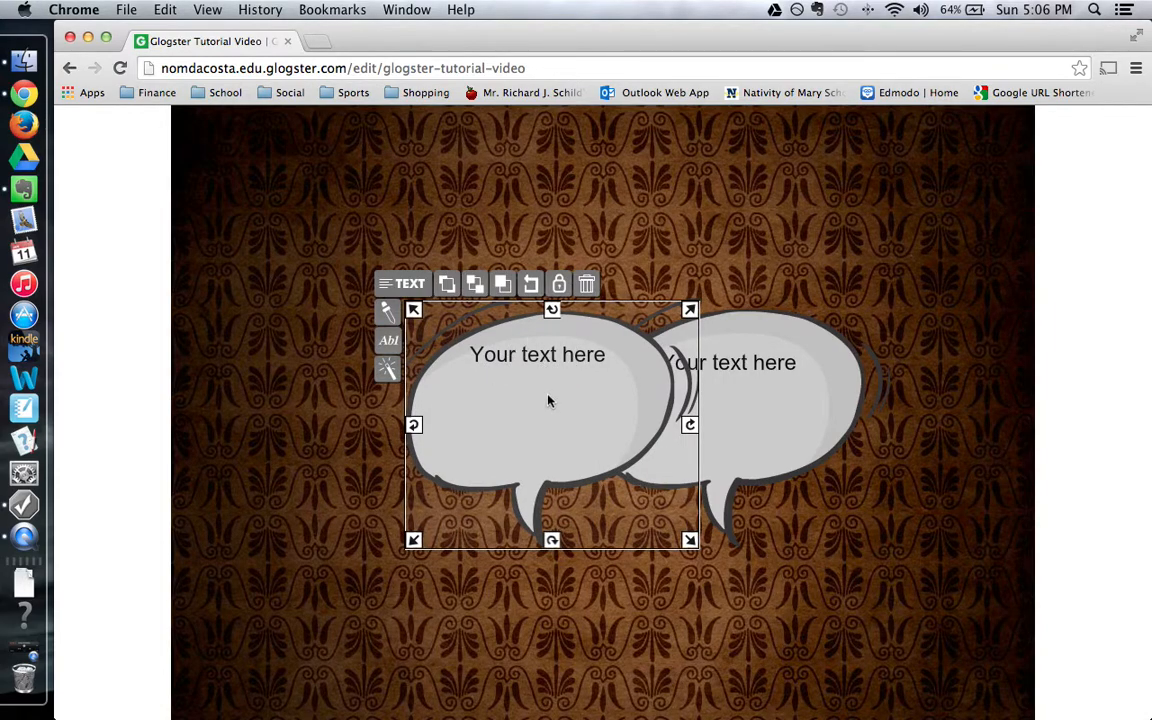
{"action": "left_click", "coordinate": [765, 387]}
{"action": "left_click", "coordinate": [514, 393]}
Send the left bubble back, then bring it in front of the right one.
{"action": "left_click", "coordinate": [475, 284]}
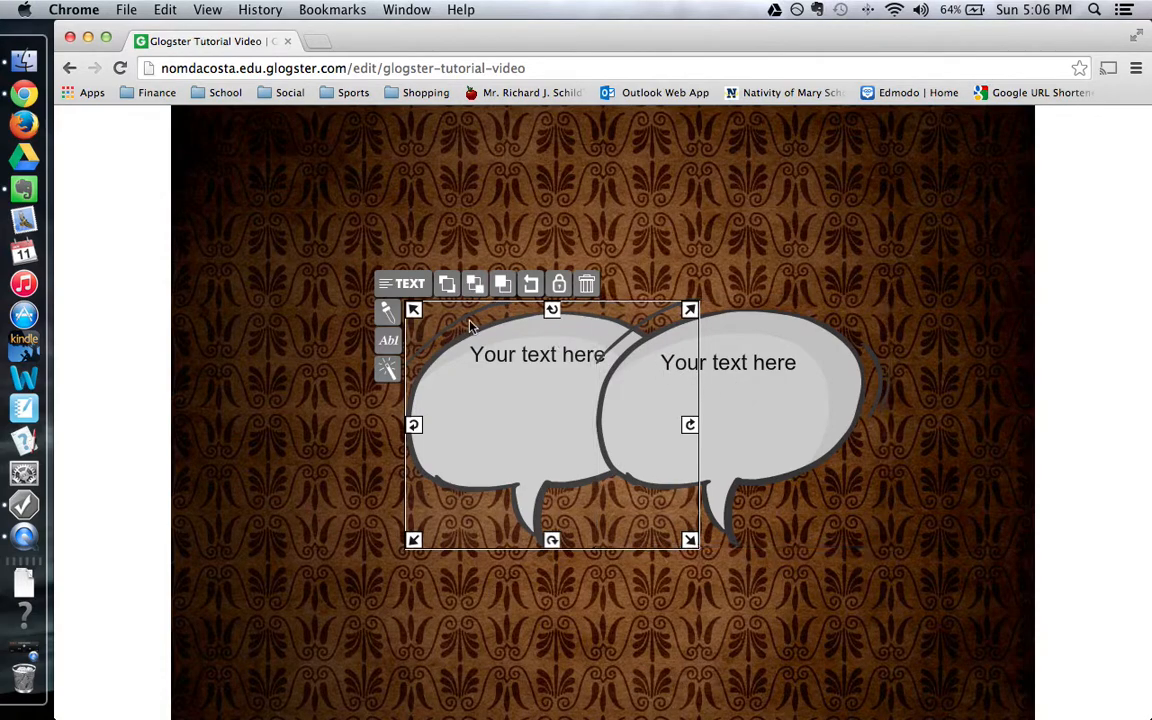
{"action": "left_click", "coordinate": [447, 286]}
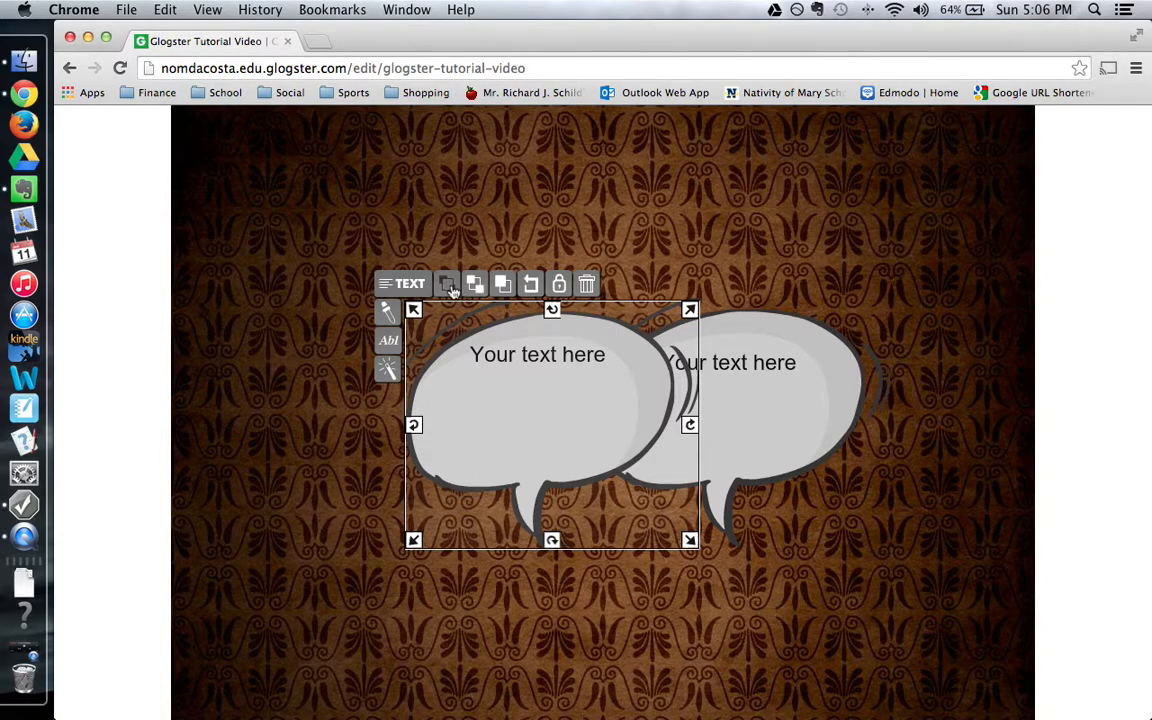
{"action": "left_click", "coordinate": [388, 315]}
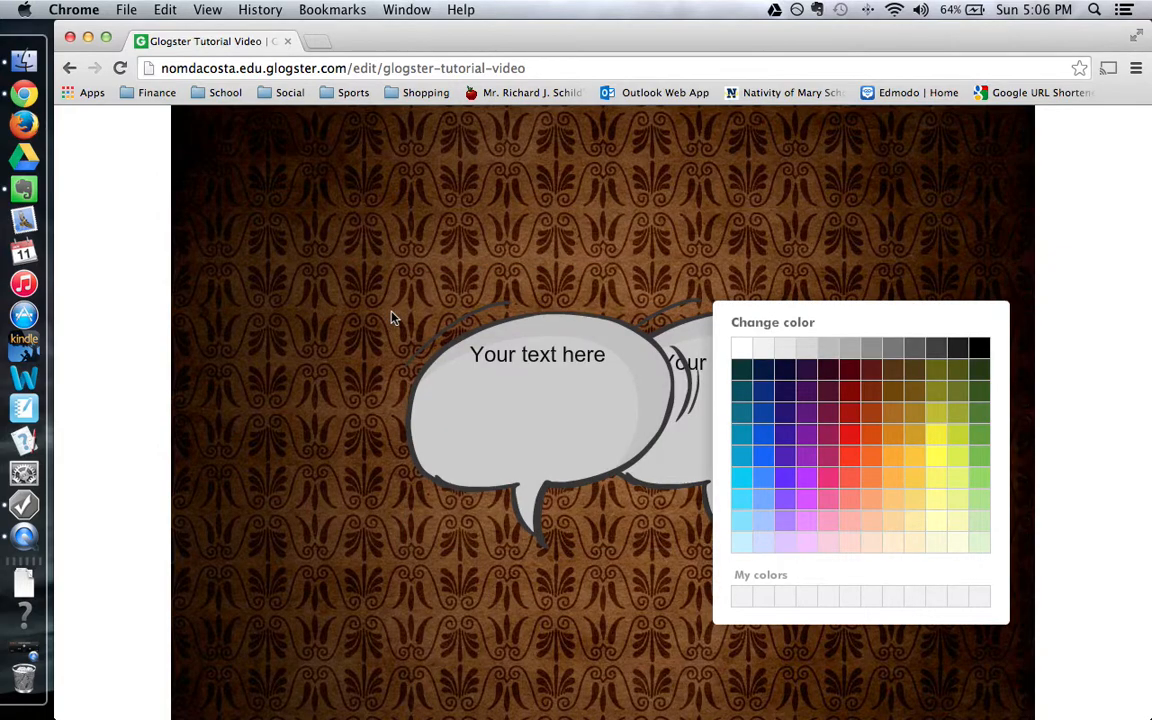
Try a fill colour on the left bubble, then open its text and link settings.
{"action": "left_click", "coordinate": [770, 370]}
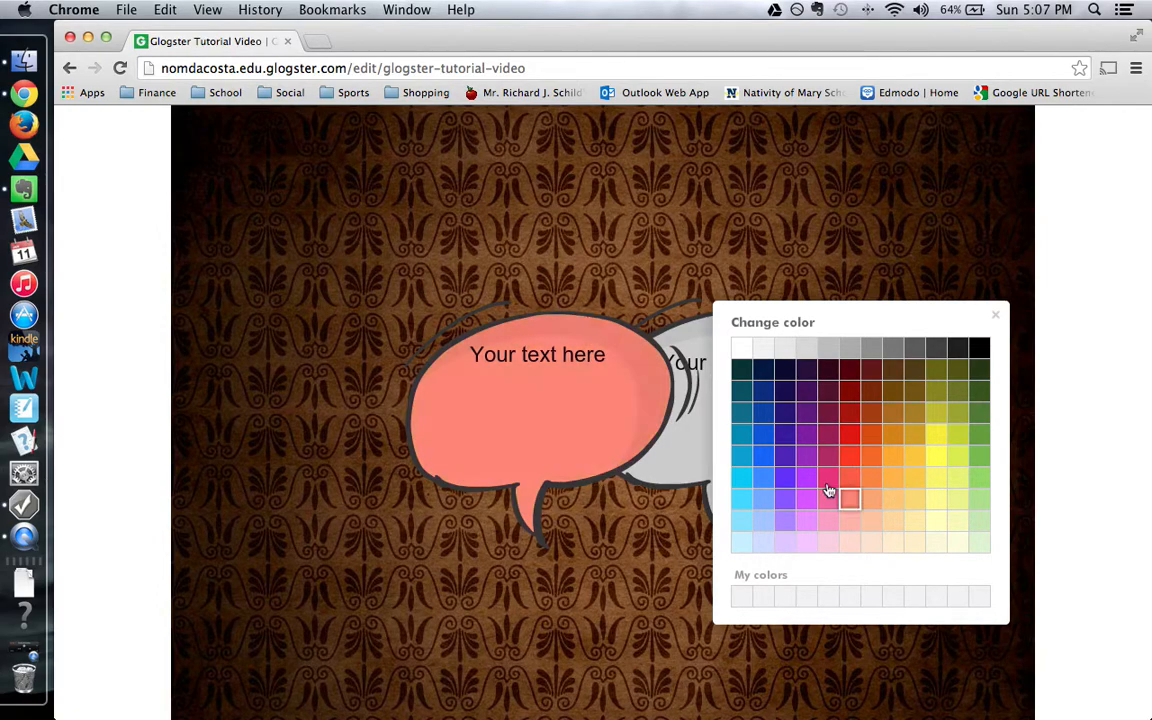
{"action": "left_click", "coordinate": [996, 316]}
{"action": "left_click", "coordinate": [388, 342]}
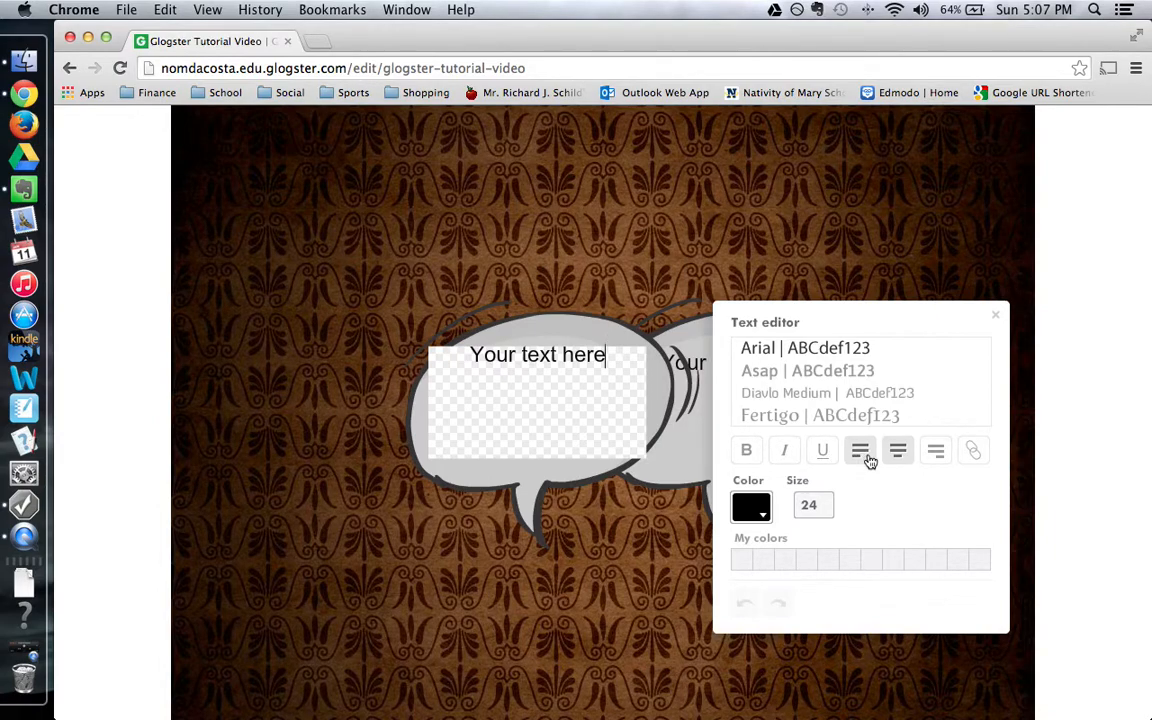
{"action": "left_click", "coordinate": [975, 453]}
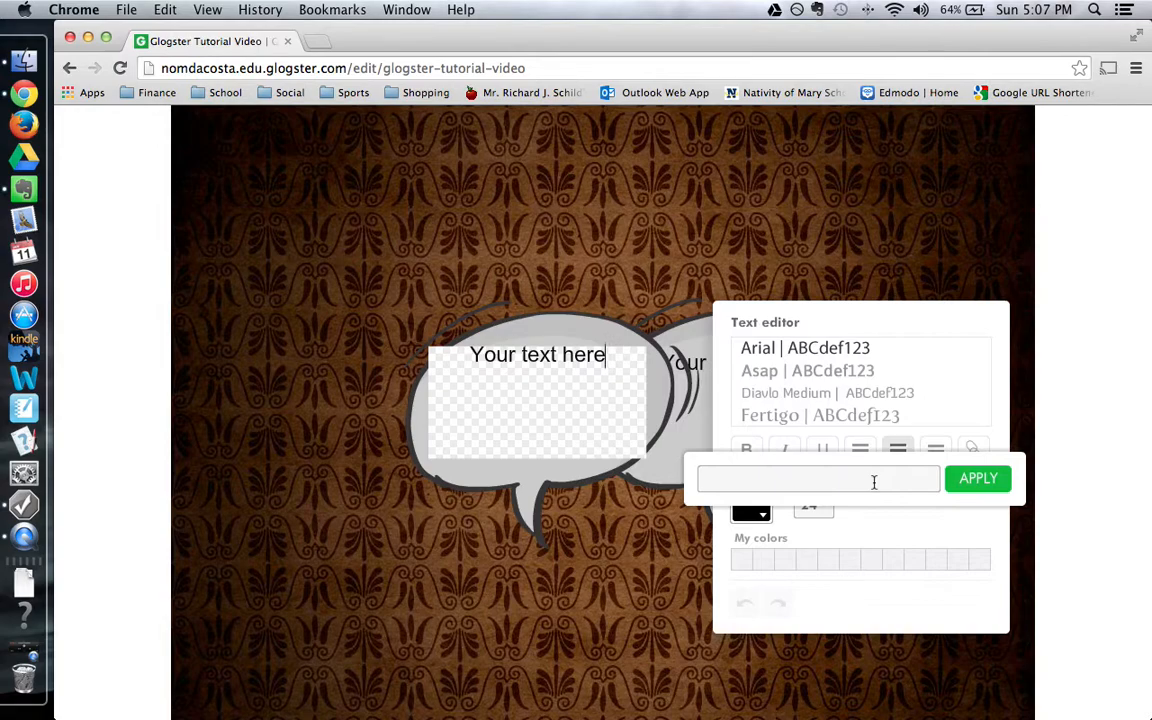
Check the link, colour and size options, keep Arial 24, and close the text editor.
{"action": "left_click", "coordinate": [952, 395]}
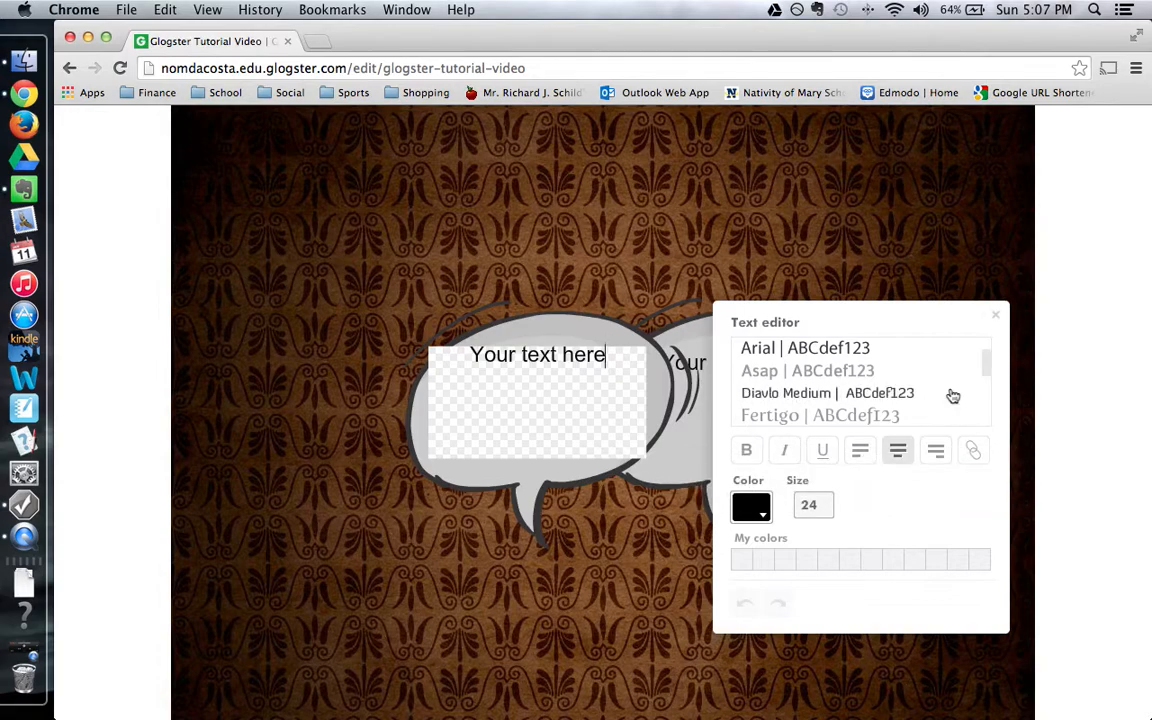
{"action": "left_click", "coordinate": [759, 512]}
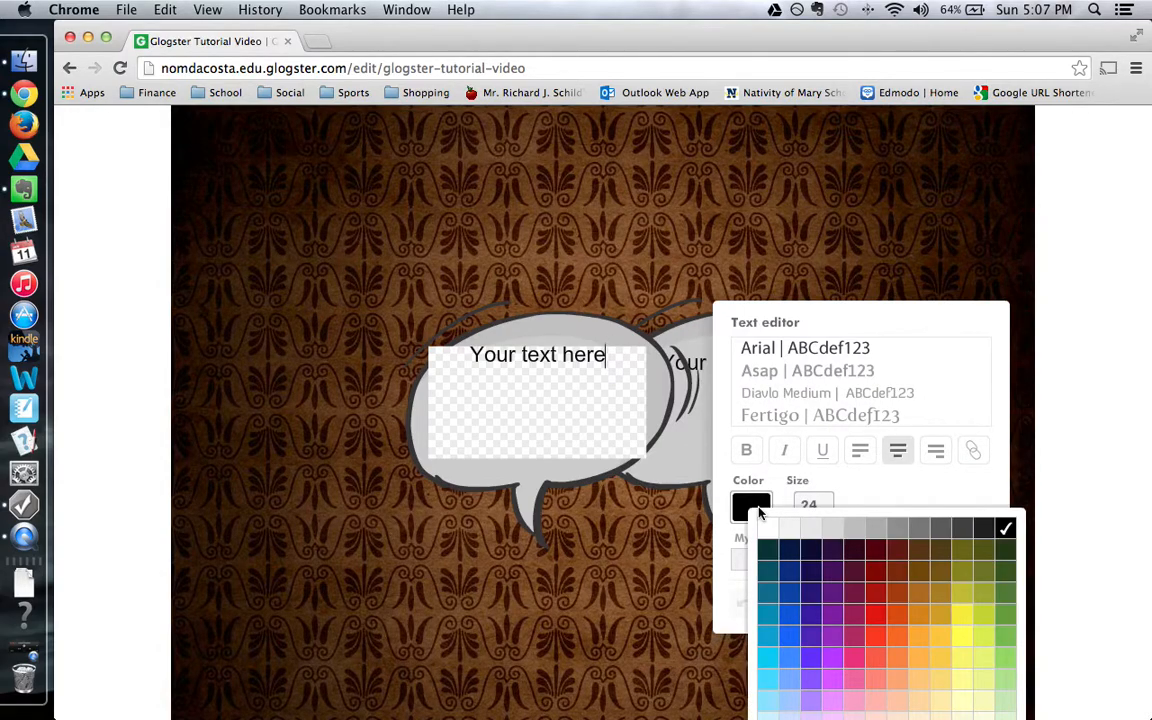
{"action": "left_click", "coordinate": [855, 500]}
{"action": "left_click", "coordinate": [816, 504]}
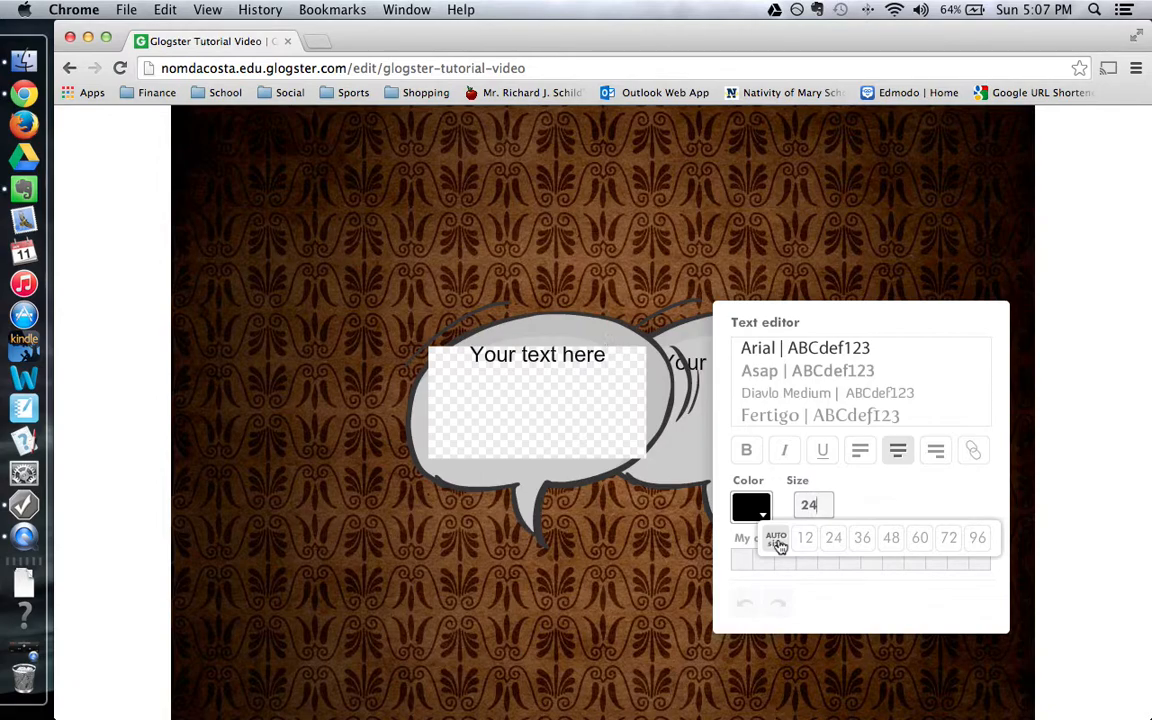
{"action": "left_click", "coordinate": [893, 506]}
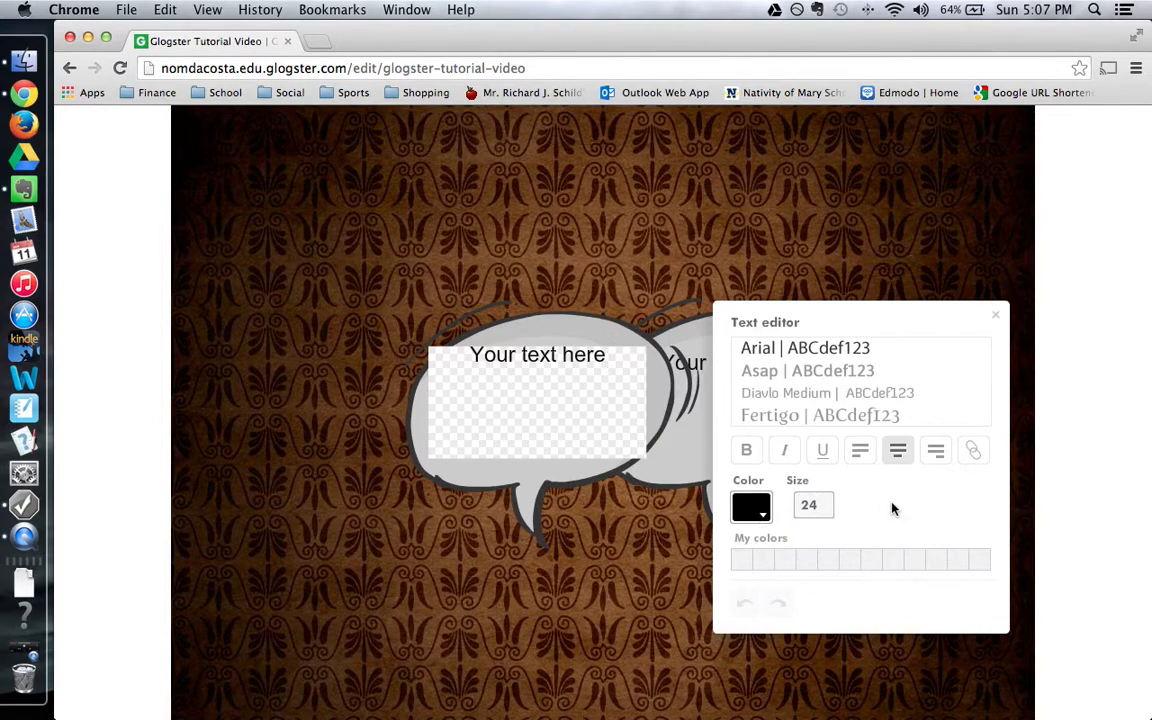
{"action": "left_click", "coordinate": [997, 321]}
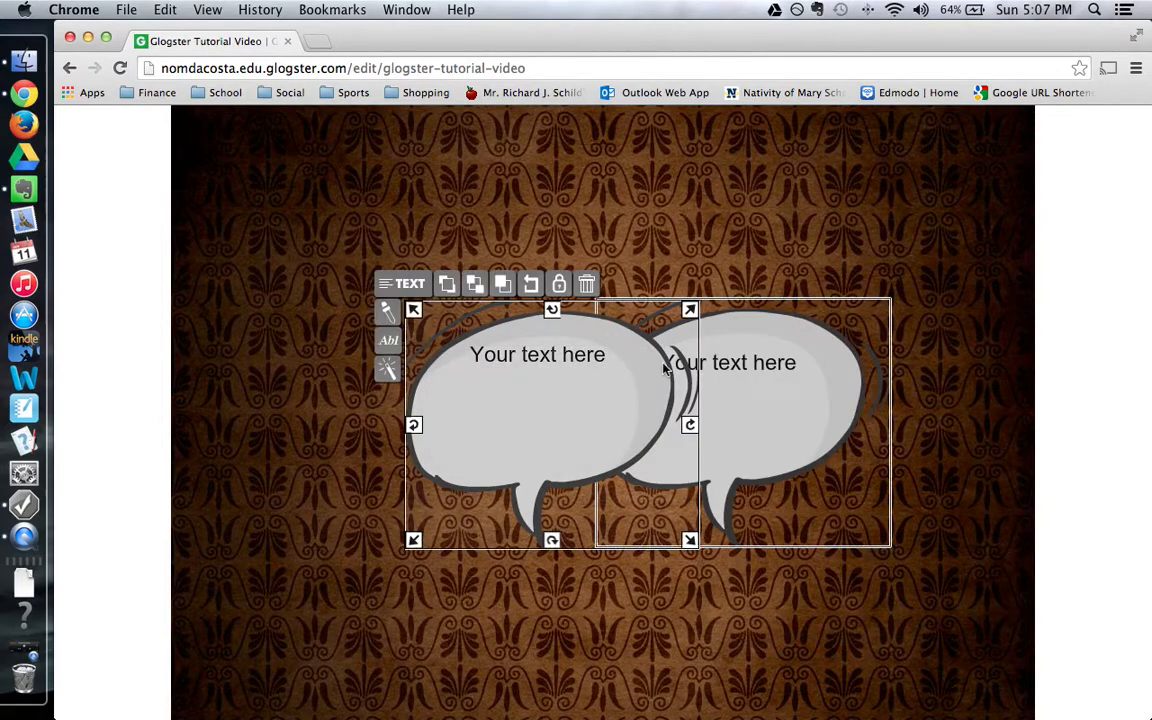
{"action": "left_click", "coordinate": [391, 374]}
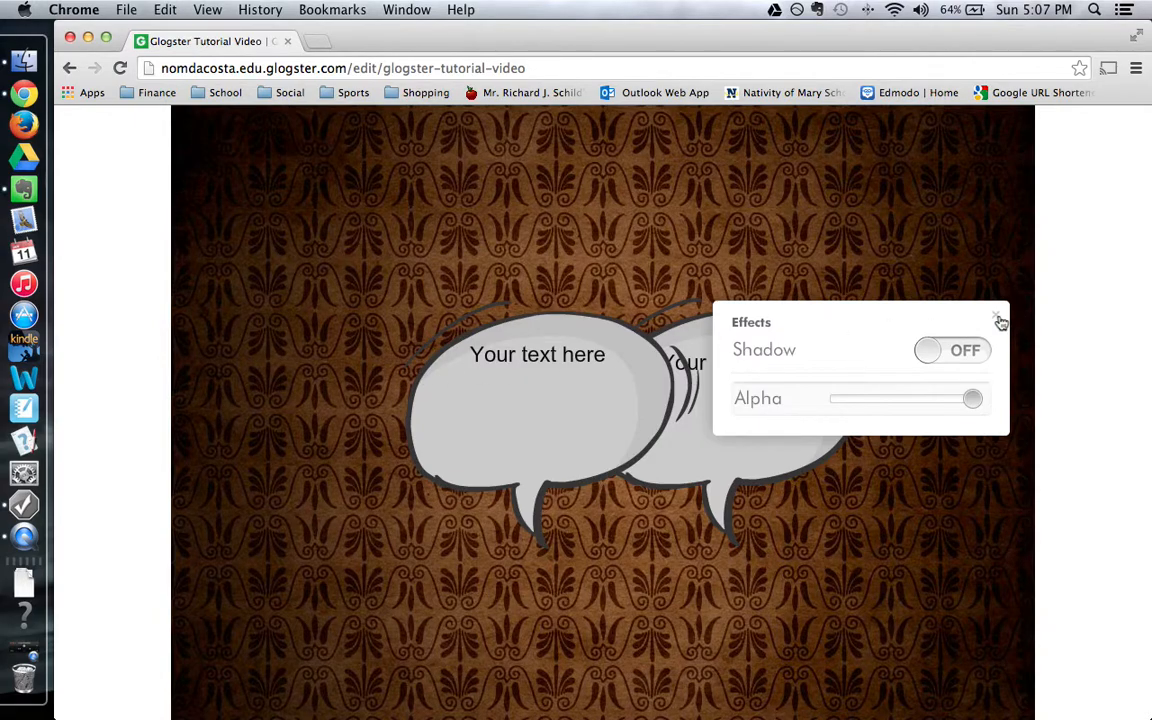
{"action": "left_click", "coordinate": [1000, 321]}
{"action": "scroll", "coordinate": [589, 304], "scroll_direction": "up", "scroll_amount": 5}
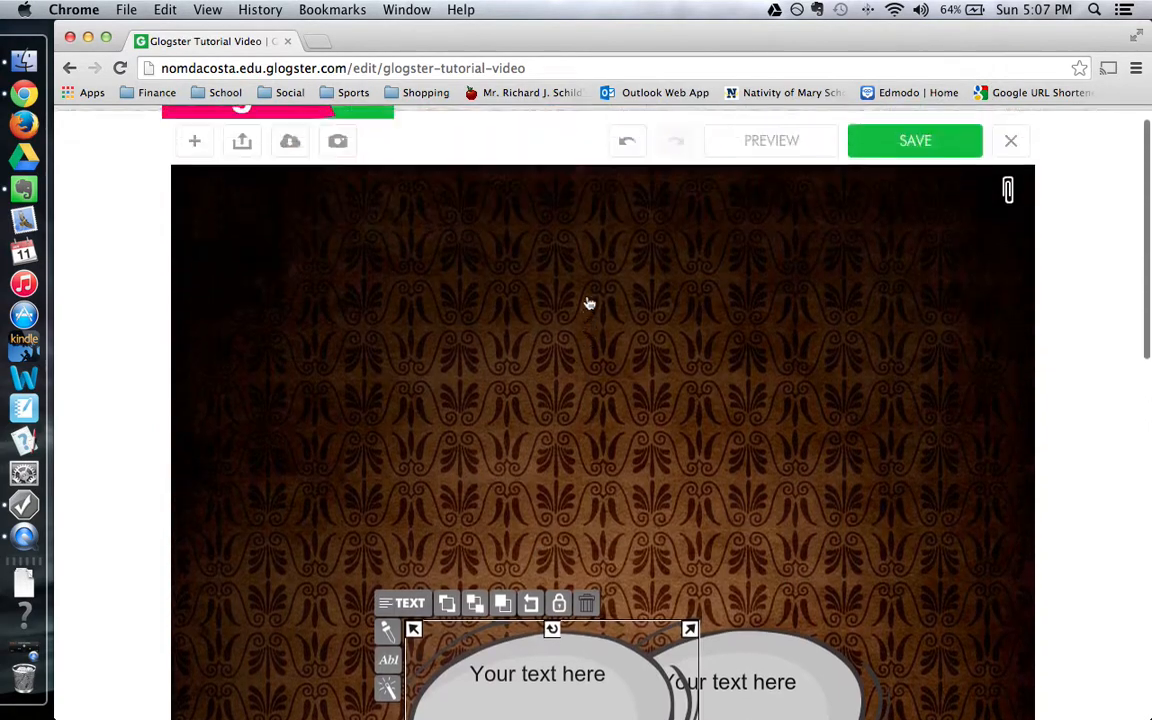
Search Google images for 'Detroit Red Wings' and preview the white-background winged-wheel logo.
{"action": "left_click", "coordinate": [195, 173]}
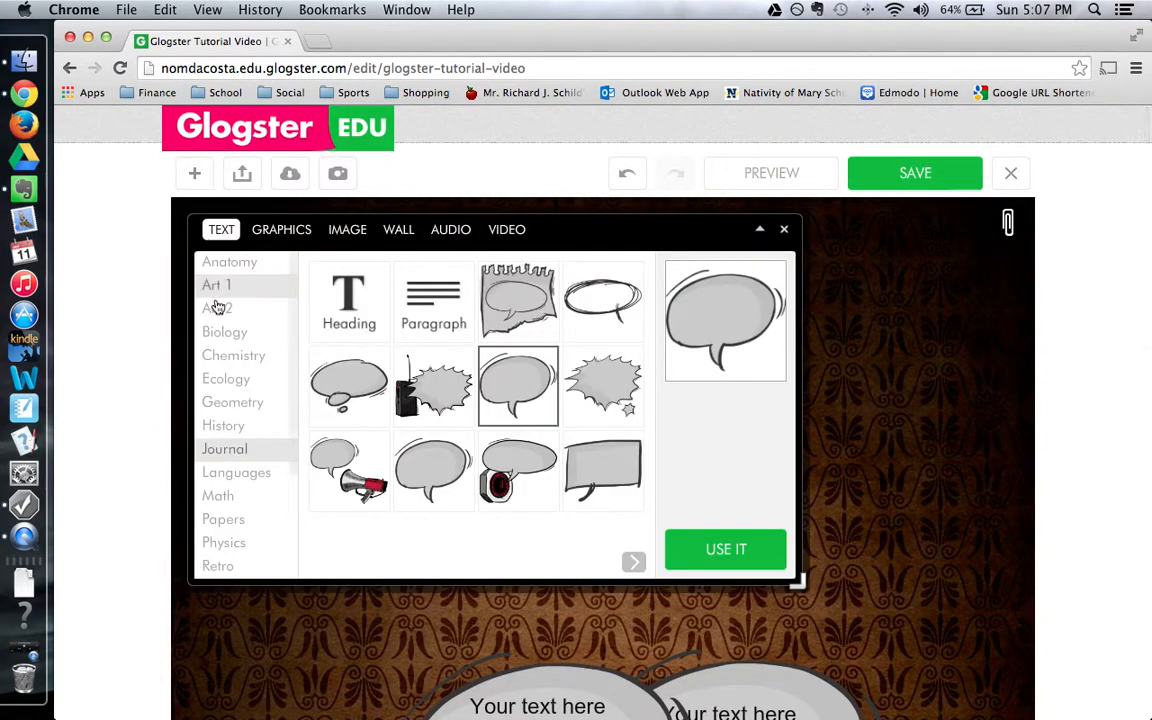
{"action": "left_click", "coordinate": [348, 230]}
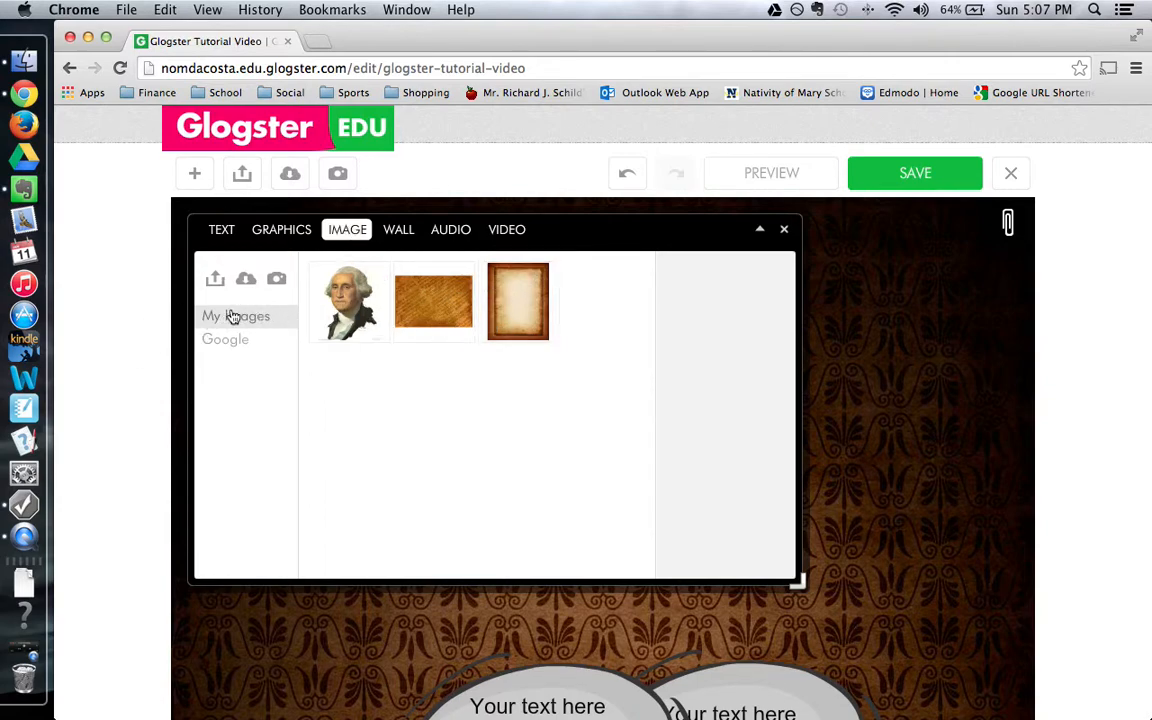
{"action": "left_click", "coordinate": [225, 339]}
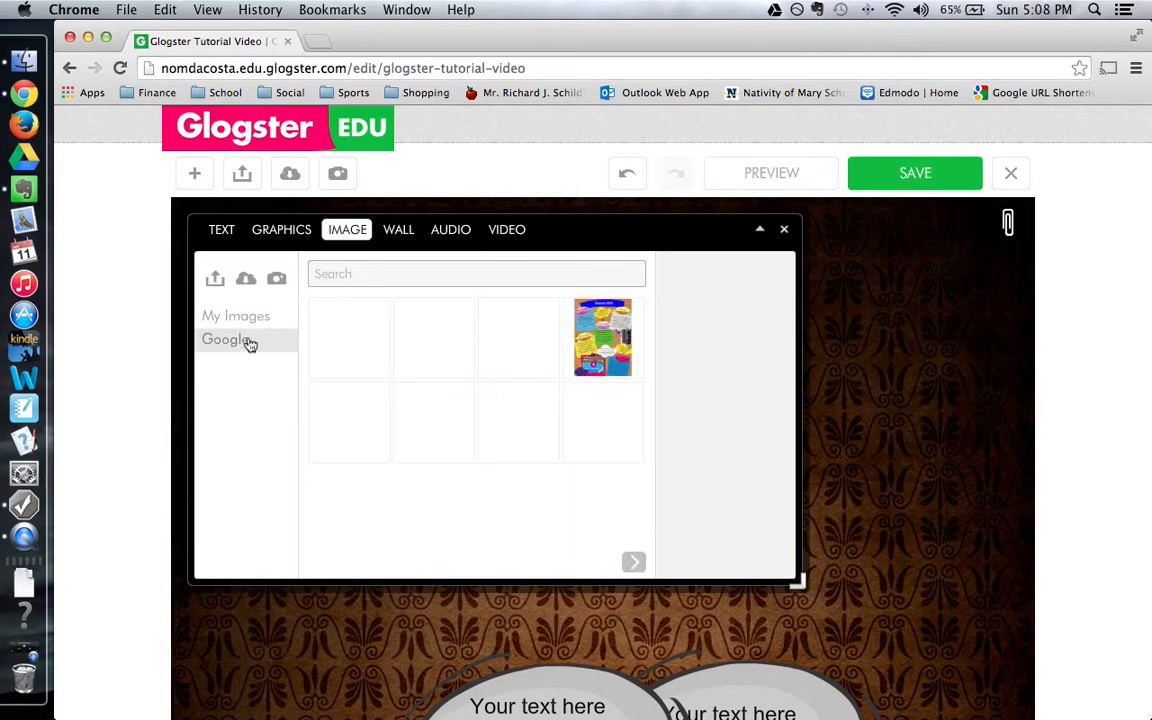
{"action": "left_click", "coordinate": [409, 274]}
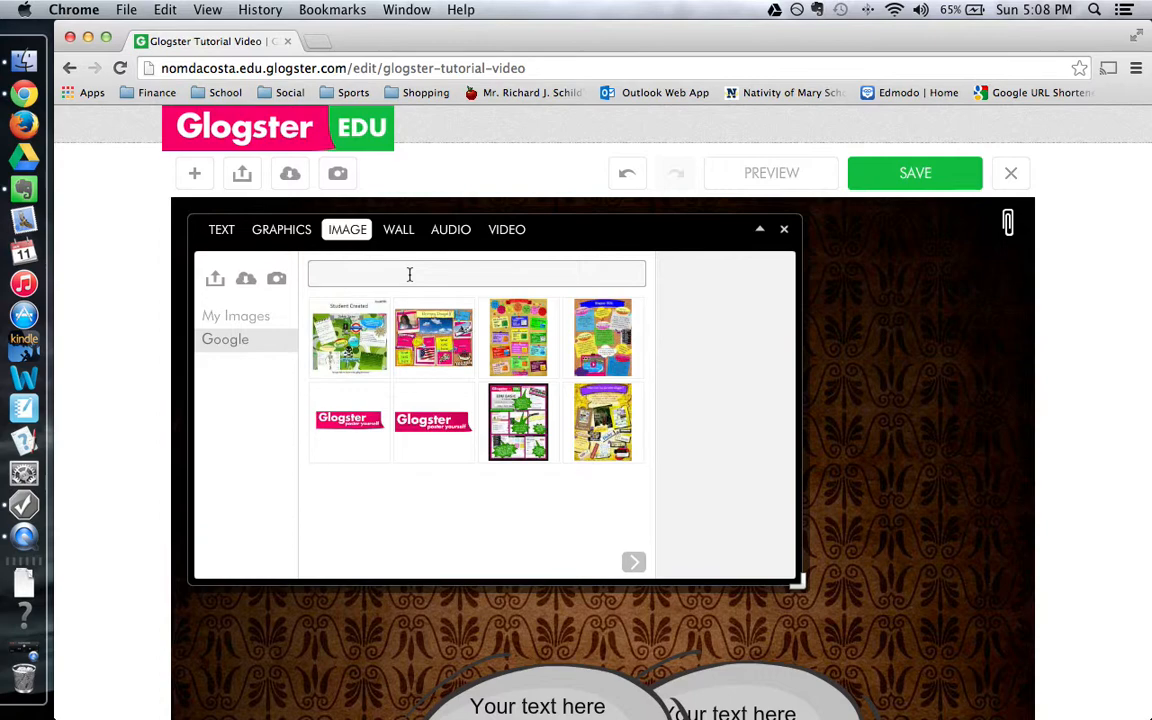
{"action": "type", "text": "Detroit Red Wings"}
{"action": "key", "text": "Return"}
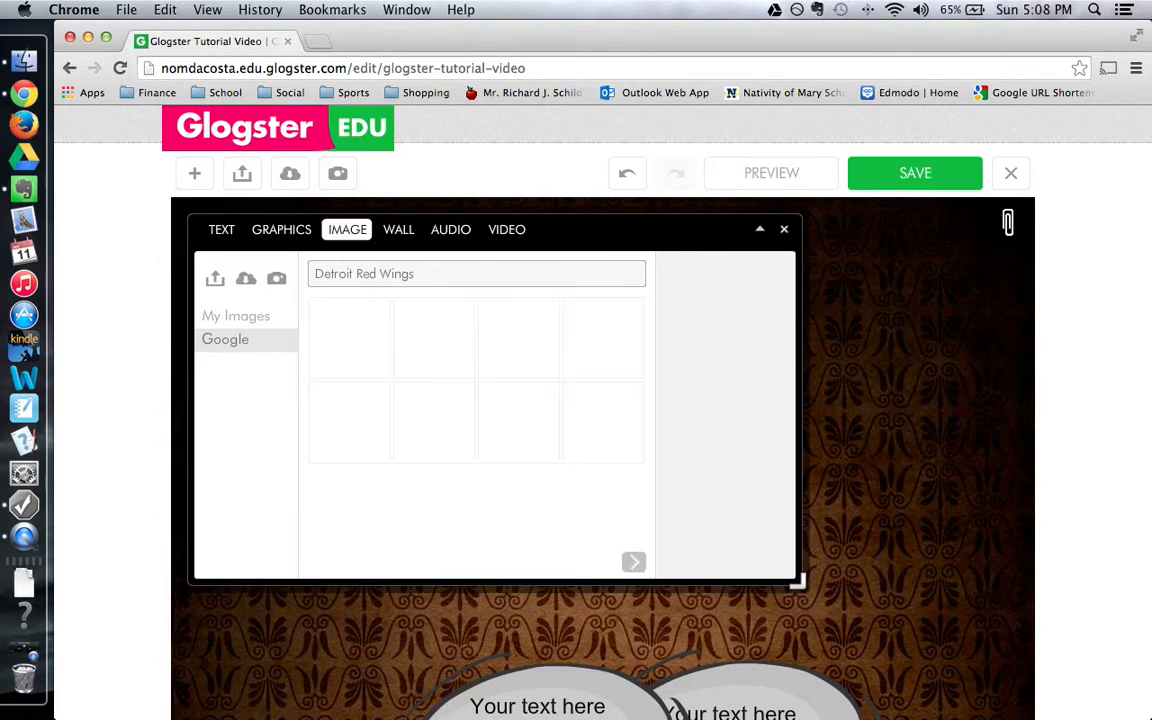
{"action": "left_click", "coordinate": [428, 355]}
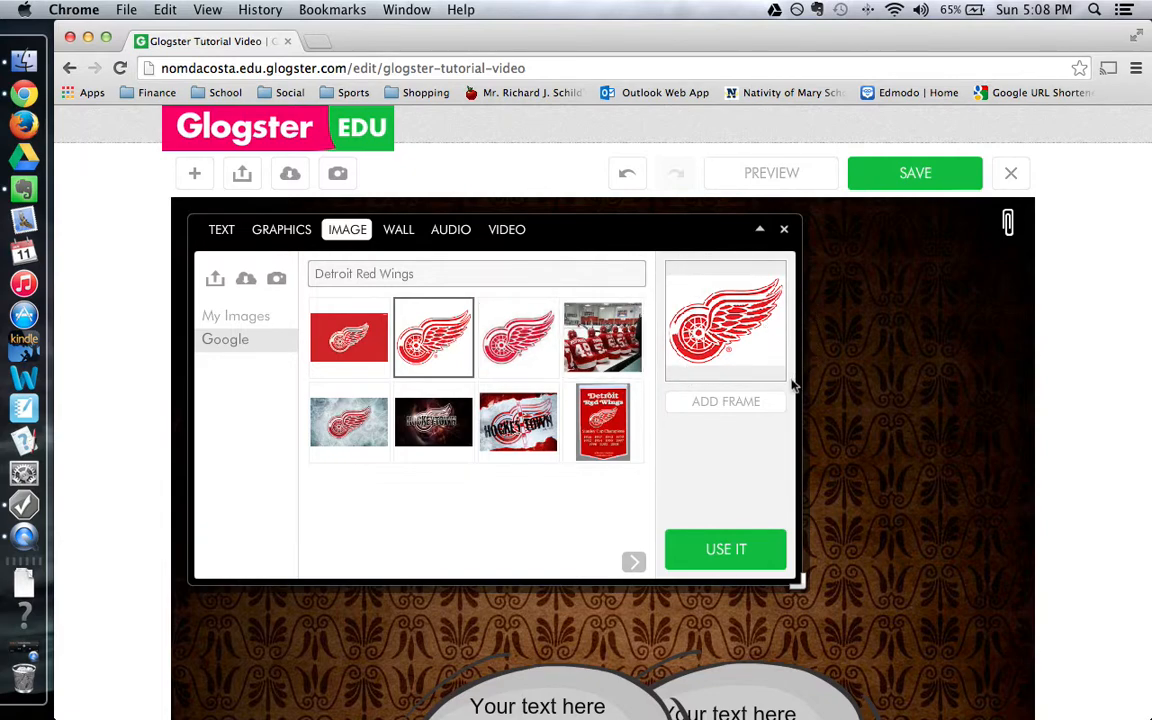
Try several frames on the Red Wings logo, including the History parchment scroll.
{"action": "left_click", "coordinate": [723, 404]}
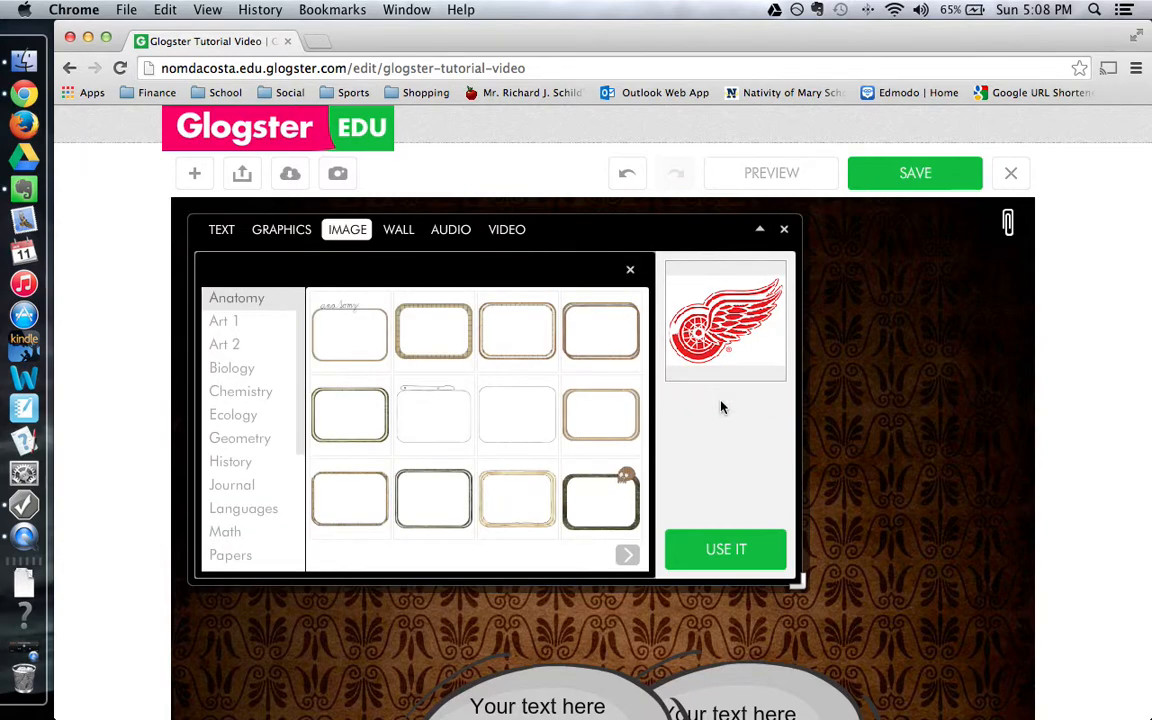
{"action": "left_click", "coordinate": [381, 366]}
{"action": "left_click", "coordinate": [447, 365]}
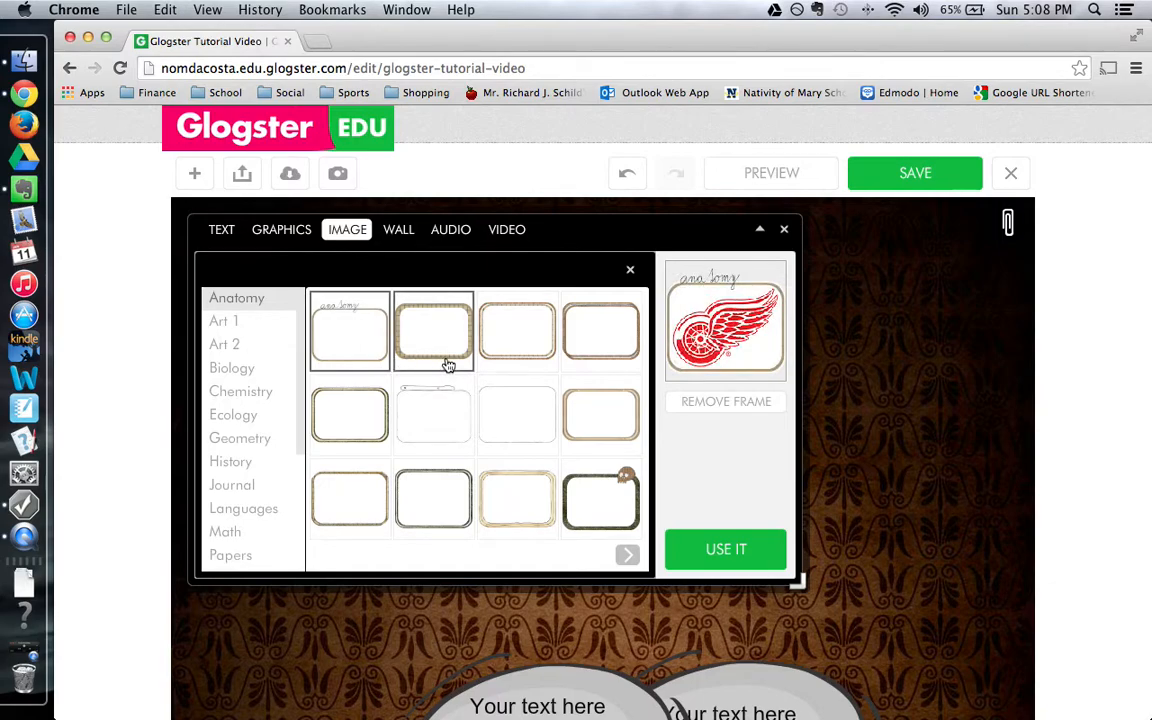
{"action": "left_click", "coordinate": [585, 494]}
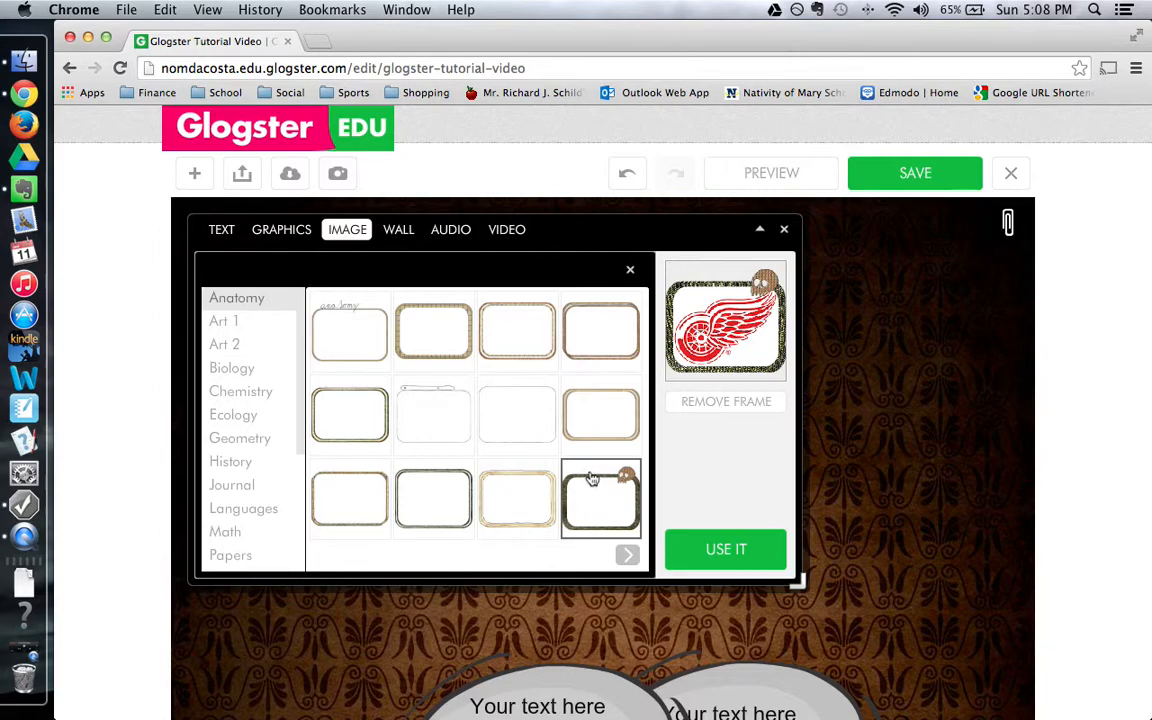
{"action": "left_click", "coordinate": [248, 465]}
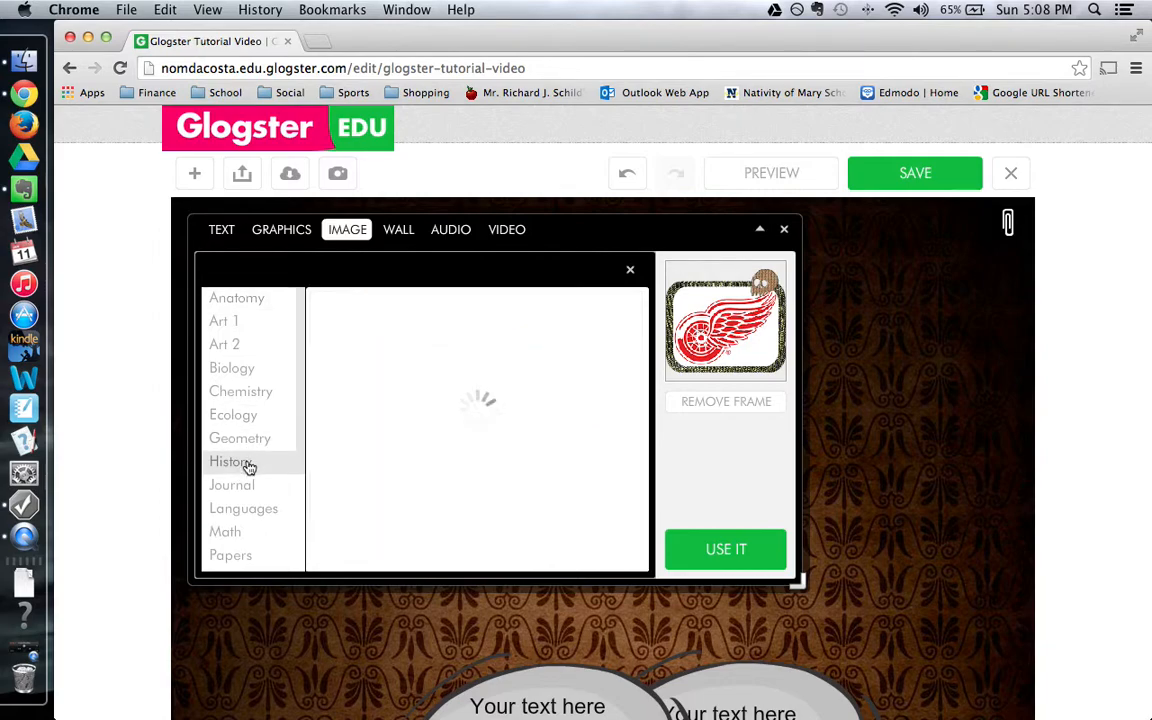
{"action": "left_click", "coordinate": [362, 338]}
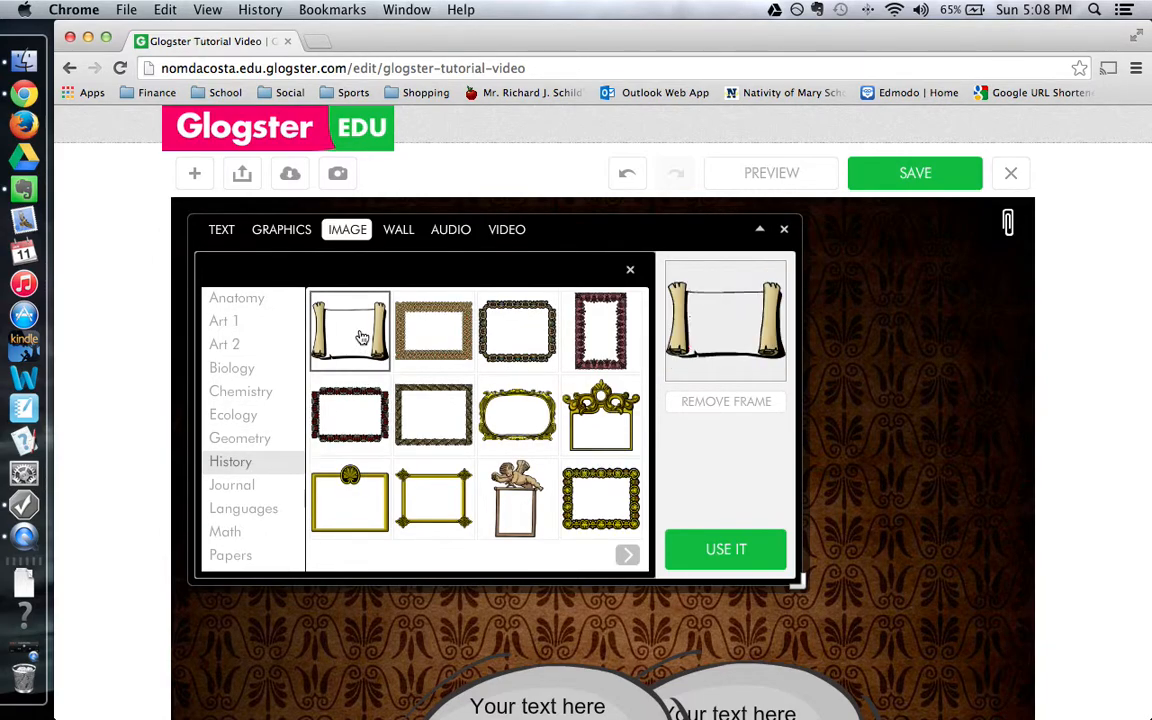
Compare Geometry hexagon and box frames, then place the logo in the Math spiral-notebook frame.
{"action": "left_click", "coordinate": [270, 440]}
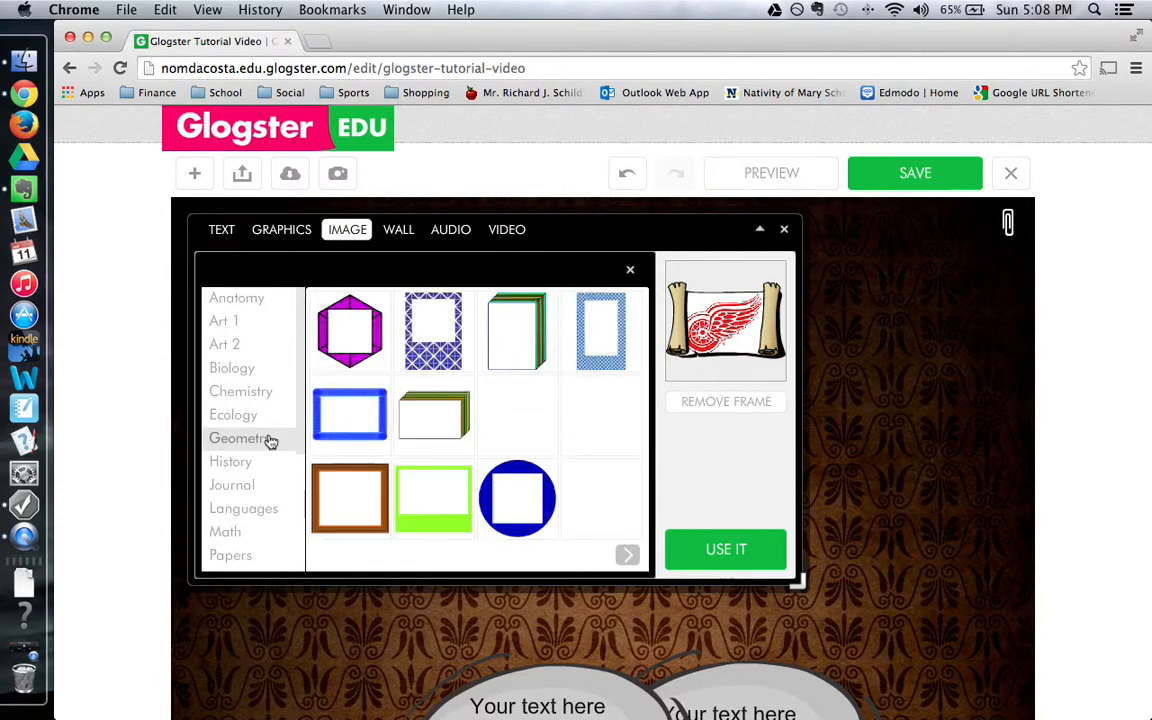
{"action": "left_click", "coordinate": [335, 328]}
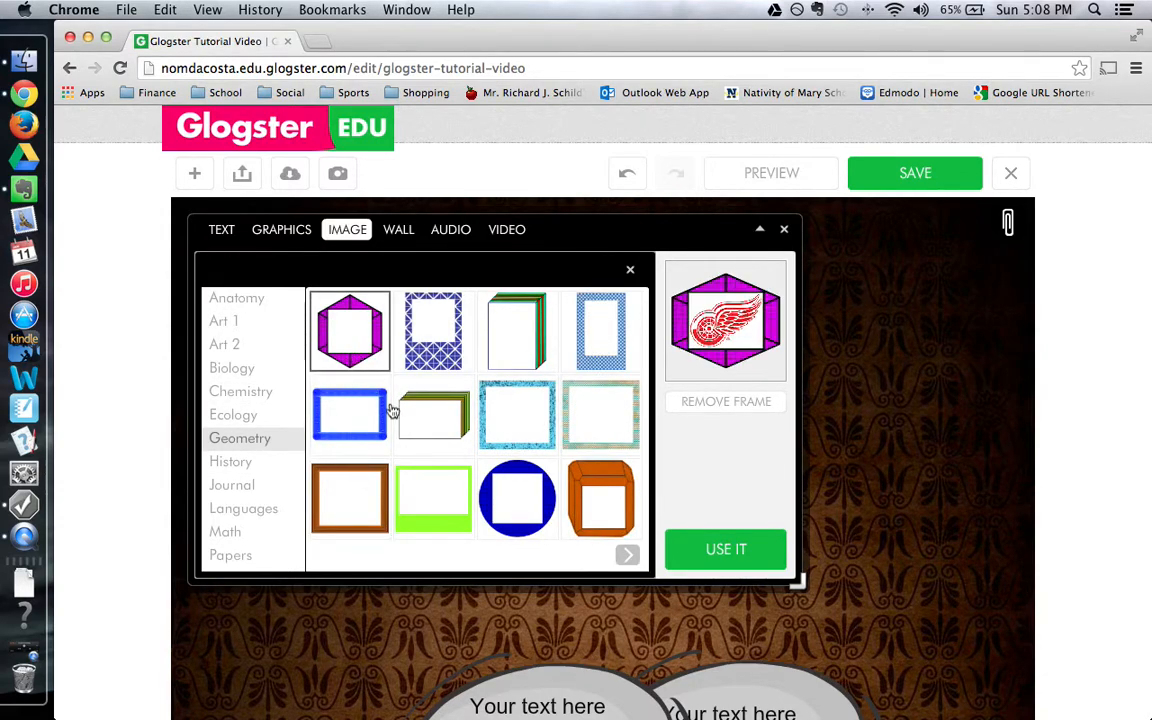
{"action": "left_click", "coordinate": [598, 497]}
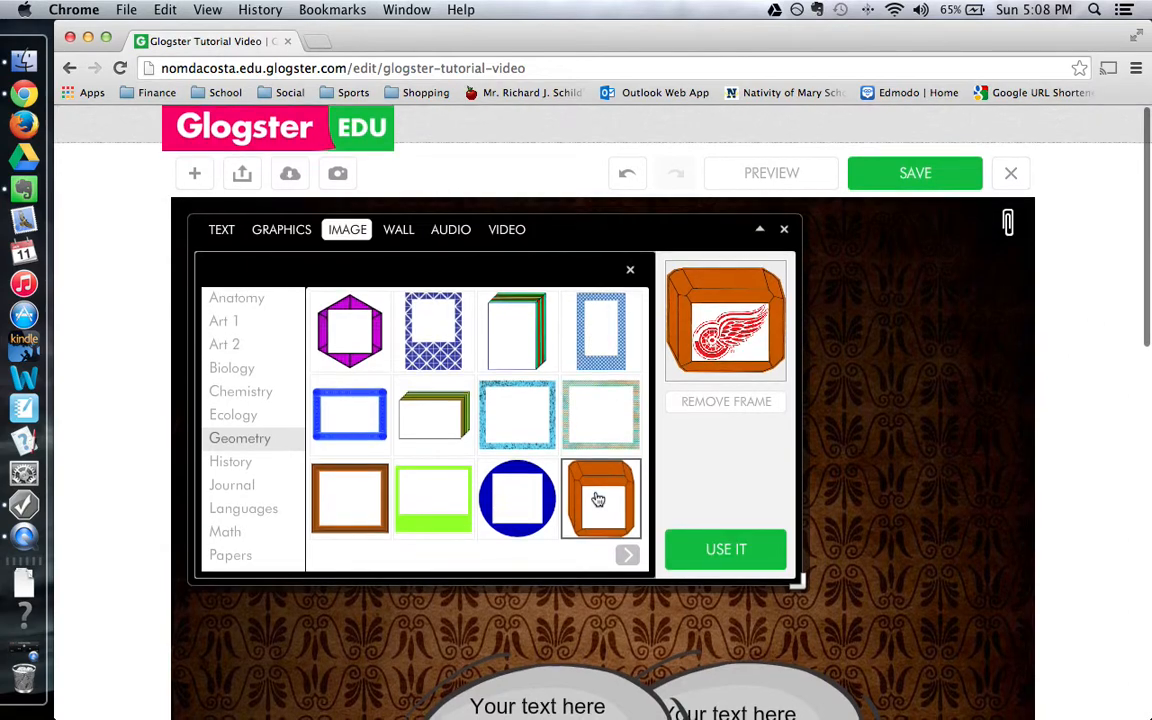
{"action": "left_click", "coordinate": [229, 533]}
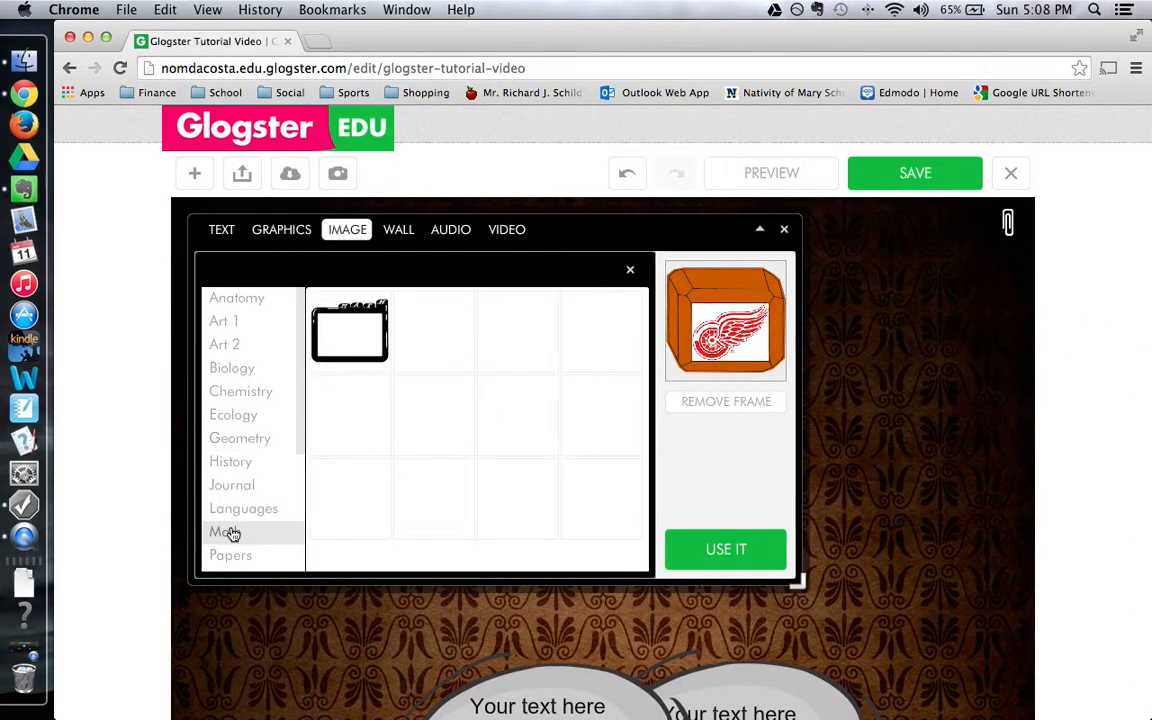
{"action": "left_click", "coordinate": [524, 343]}
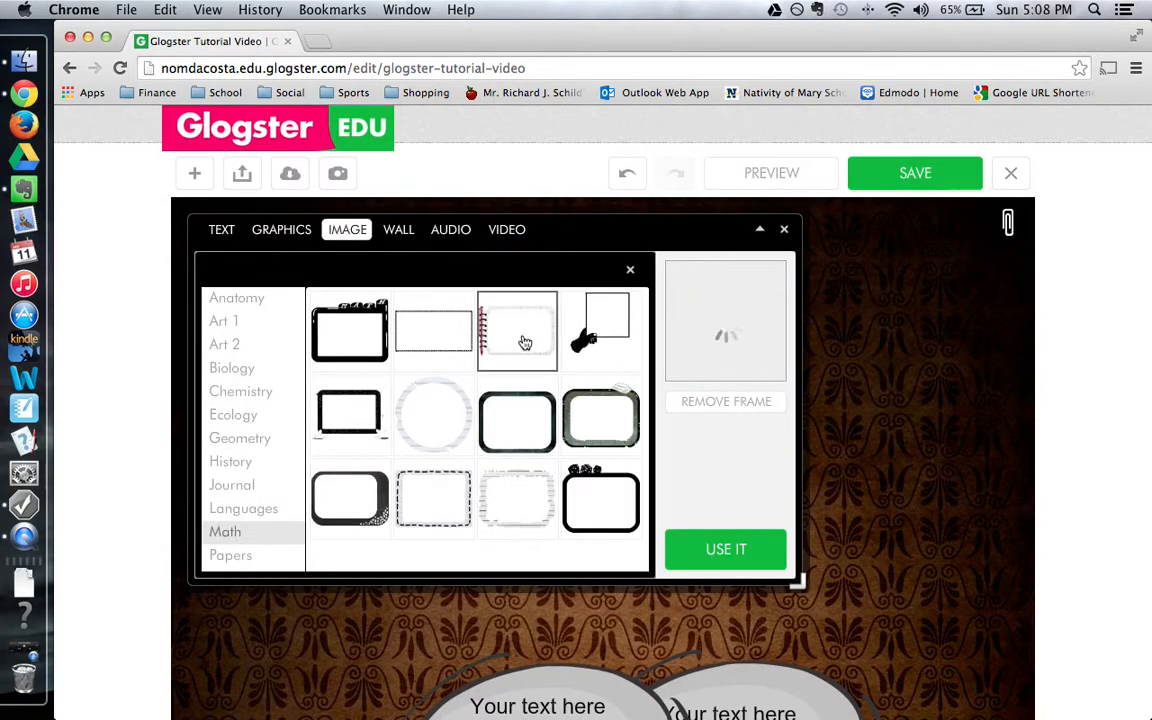
{"action": "left_click", "coordinate": [729, 551]}
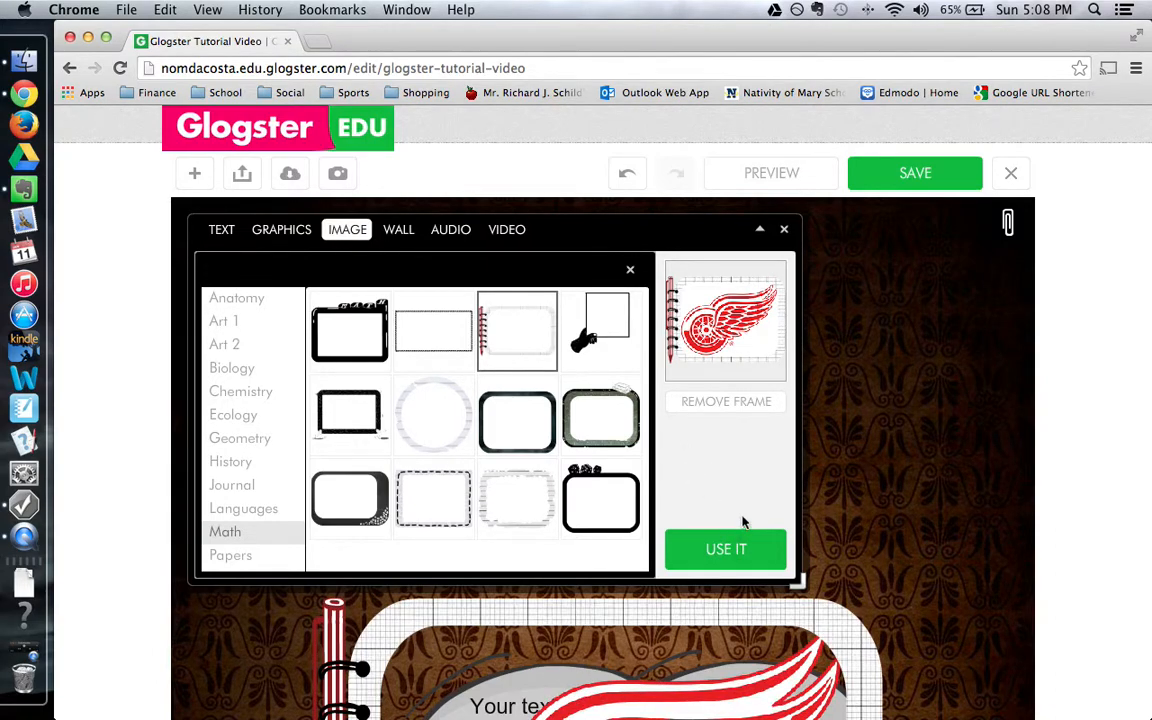
{"action": "scroll", "coordinate": [745, 525], "scroll_direction": "down", "scroll_amount": 5}
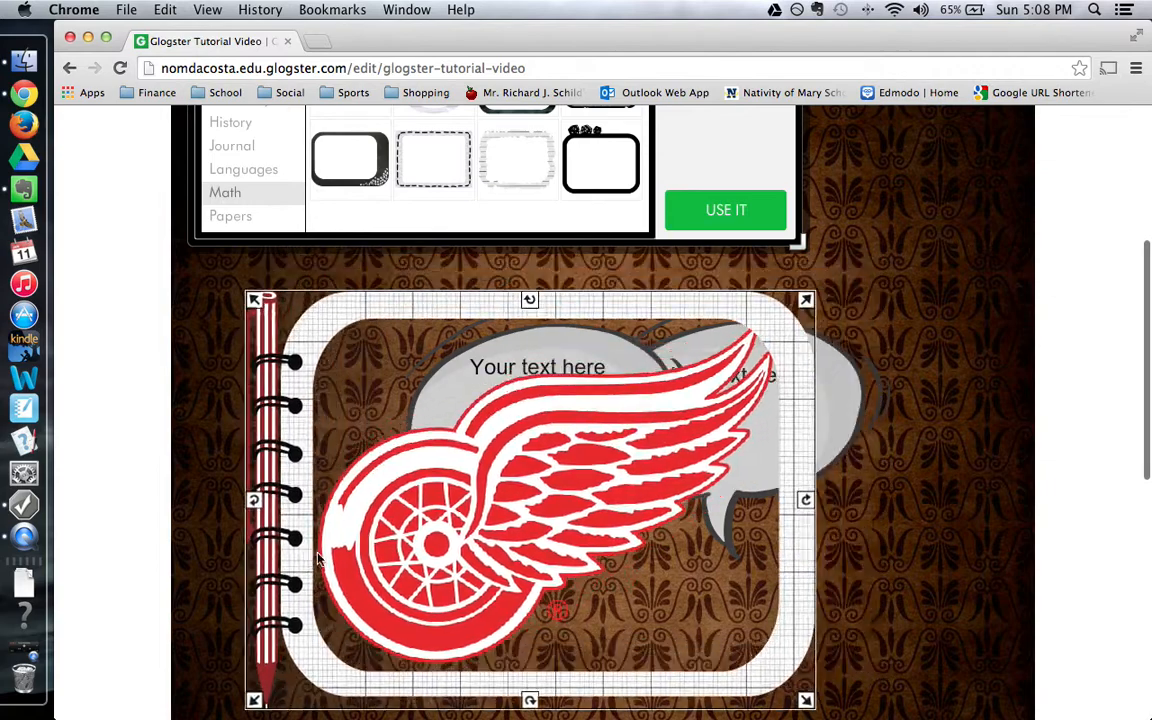
Drag the framed Red Wings logo down and right, below the speech bubbles.
{"action": "scroll", "coordinate": [406, 458], "scroll_direction": "down", "scroll_amount": 3}
{"action": "left_click_drag", "start_coordinate": [372, 425], "coordinate": [416, 570]}
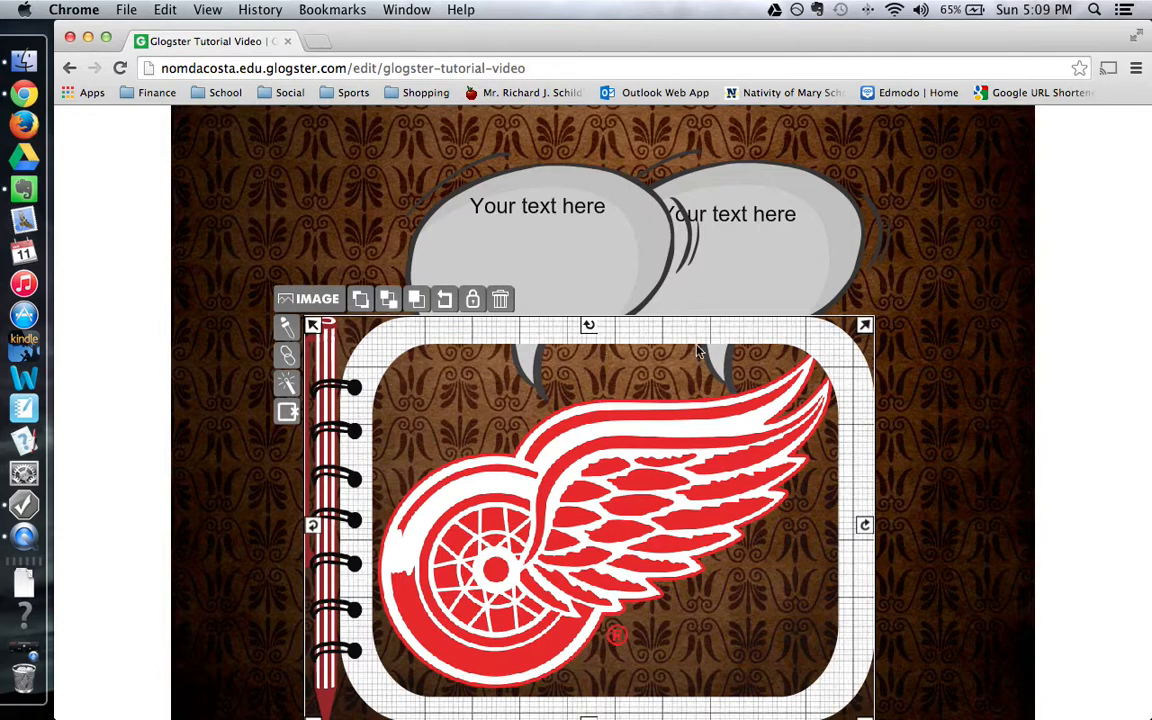
{"action": "scroll", "coordinate": [706, 354], "scroll_direction": "up", "scroll_amount": 5}
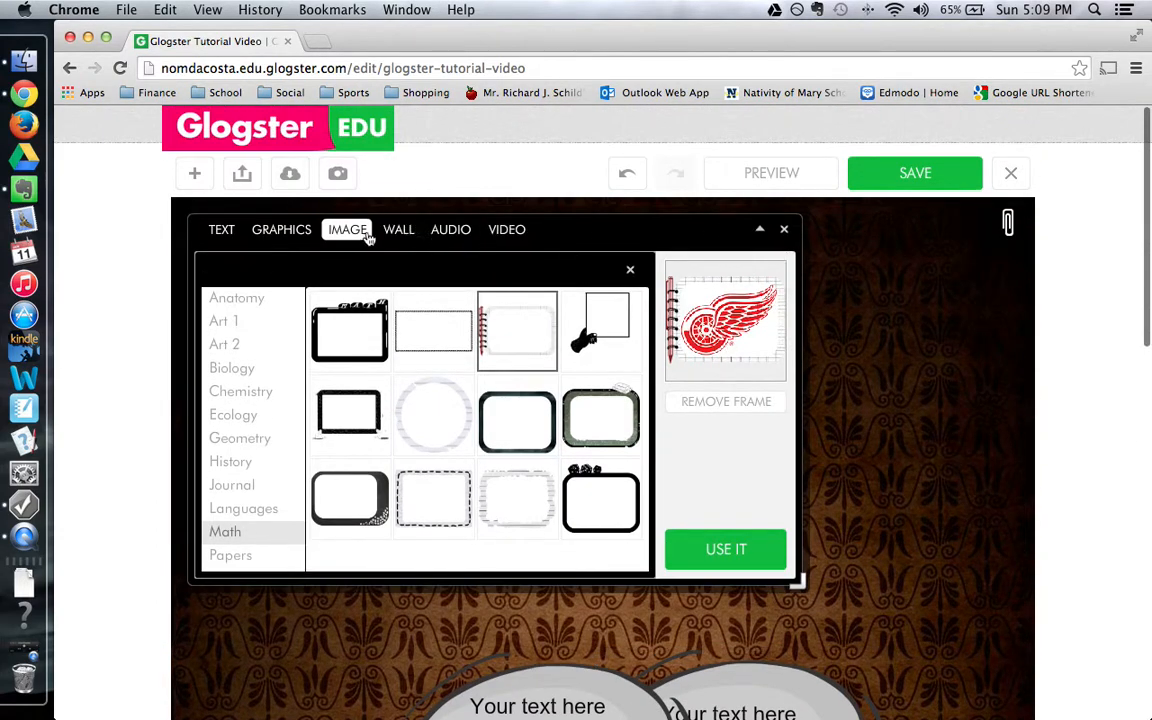
{"action": "left_click", "coordinate": [397, 232]}
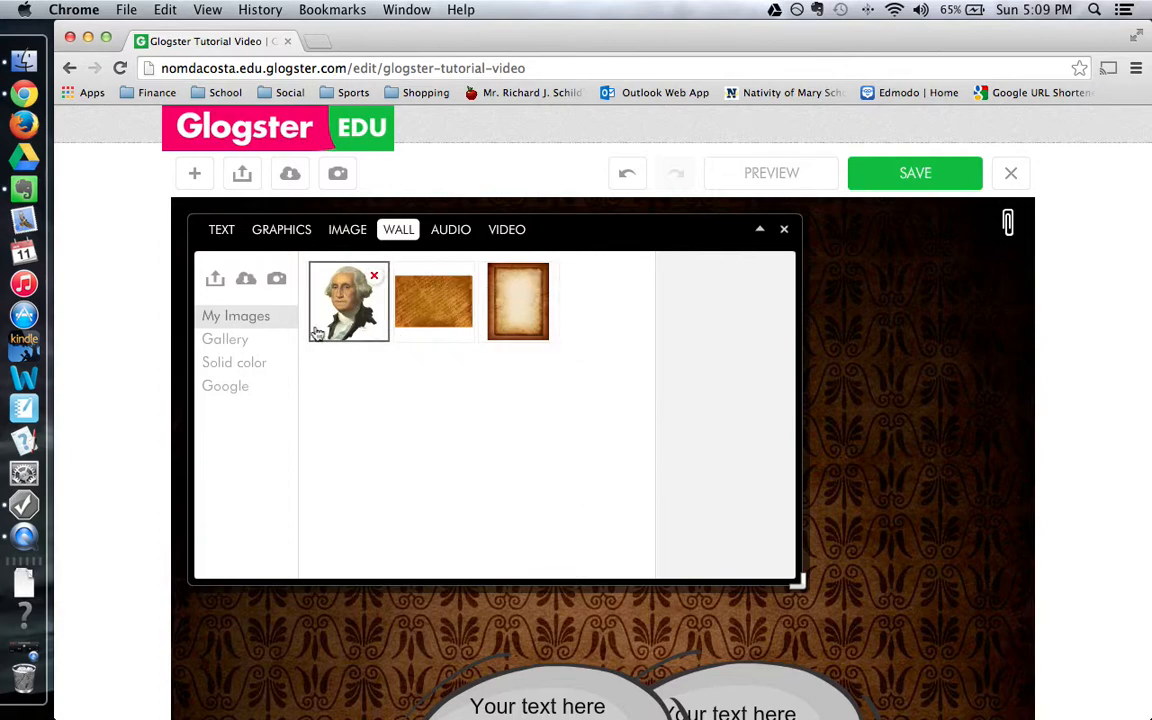
Browse the Anatomy and History wallpaper folders and preview the brown parchment texture.
{"action": "left_click", "coordinate": [236, 341]}
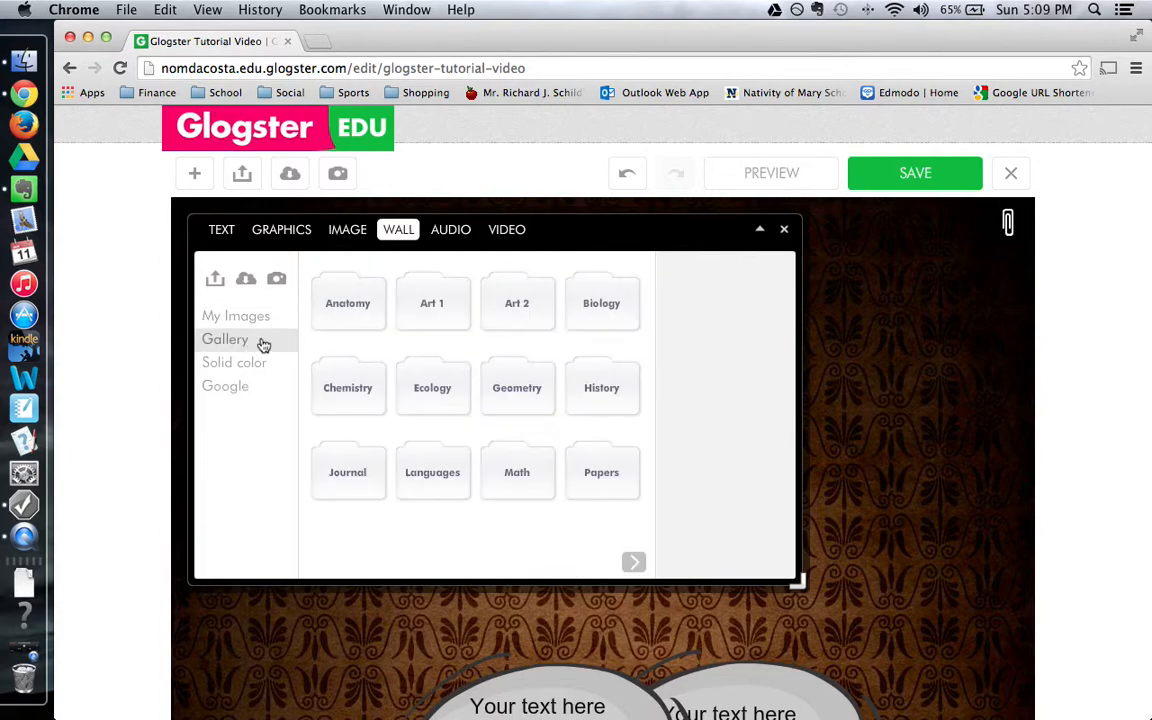
{"action": "double_click", "coordinate": [350, 304]}
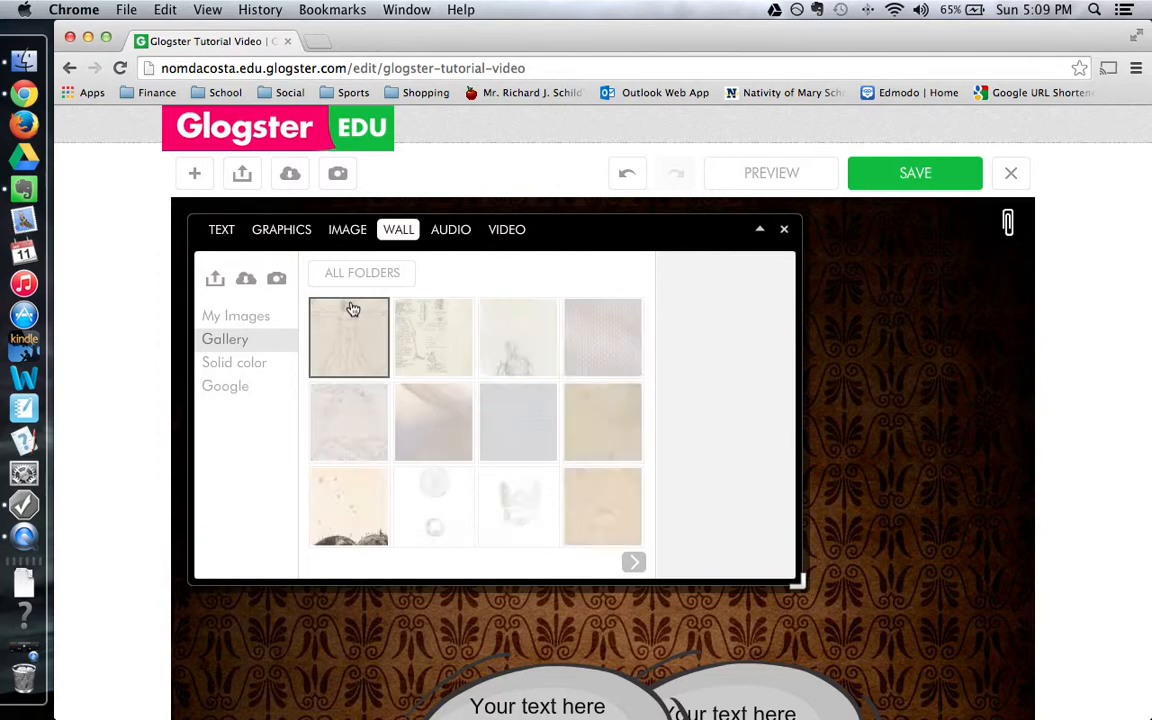
{"action": "left_click", "coordinate": [340, 322]}
{"action": "left_click", "coordinate": [502, 411]}
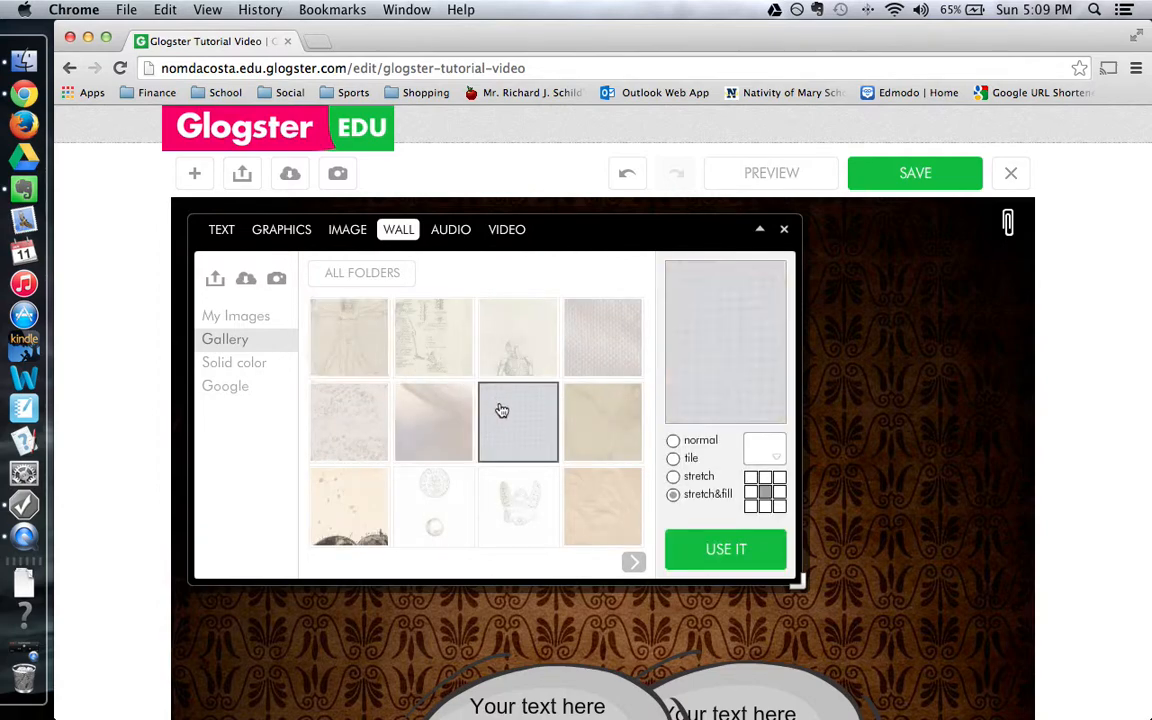
{"action": "left_click", "coordinate": [345, 274]}
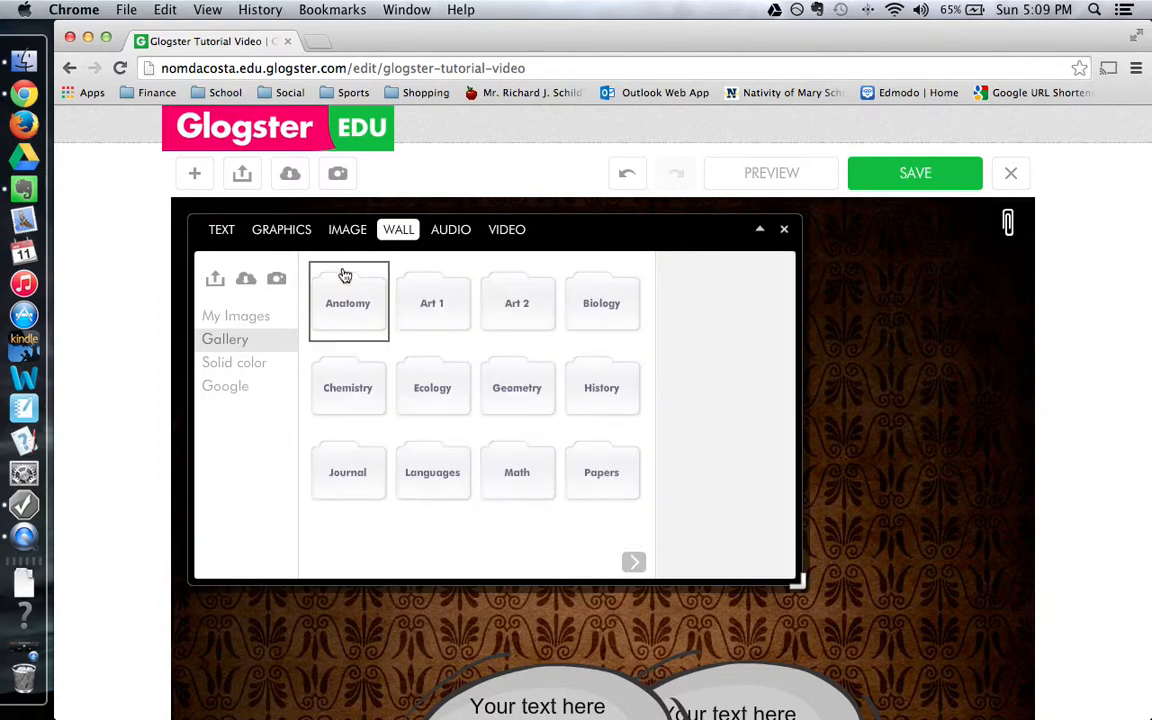
{"action": "double_click", "coordinate": [598, 395]}
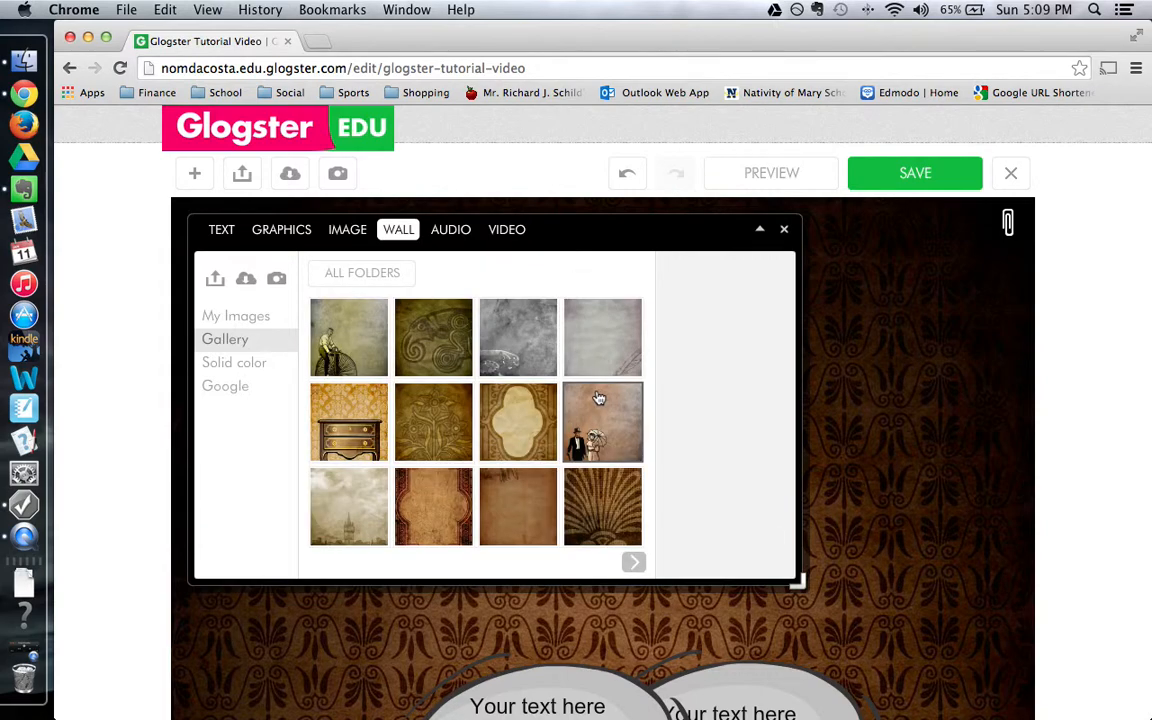
{"action": "left_click", "coordinate": [633, 565]}
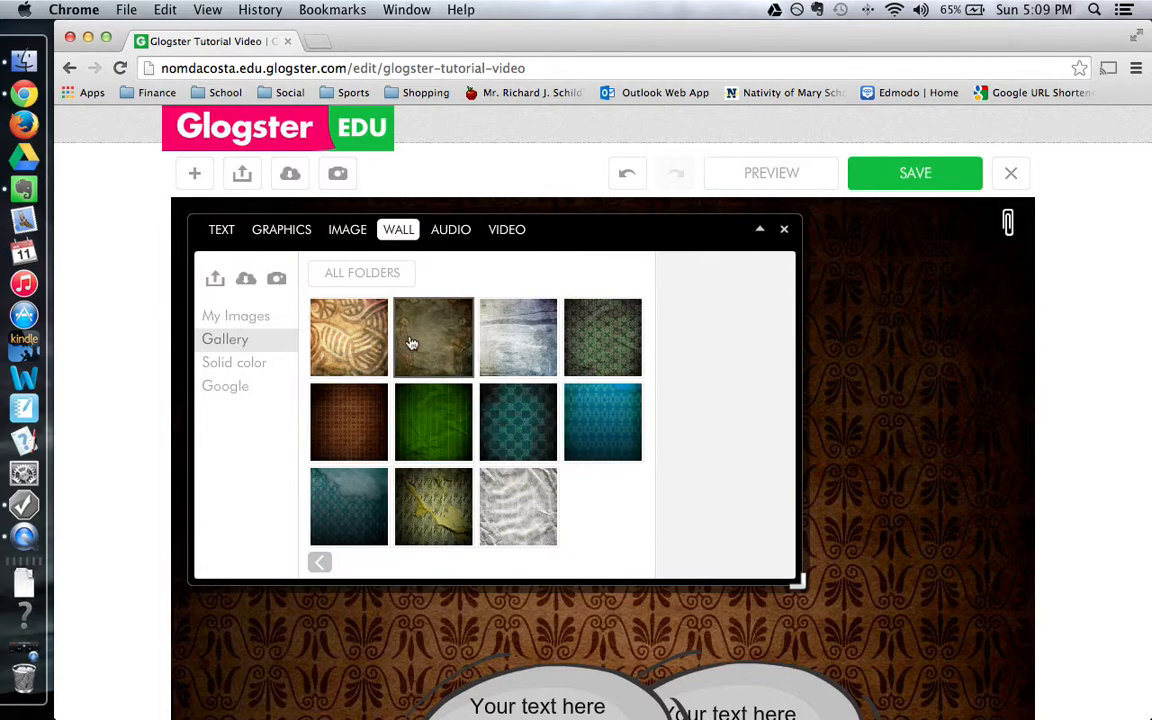
{"action": "left_click", "coordinate": [319, 562]}
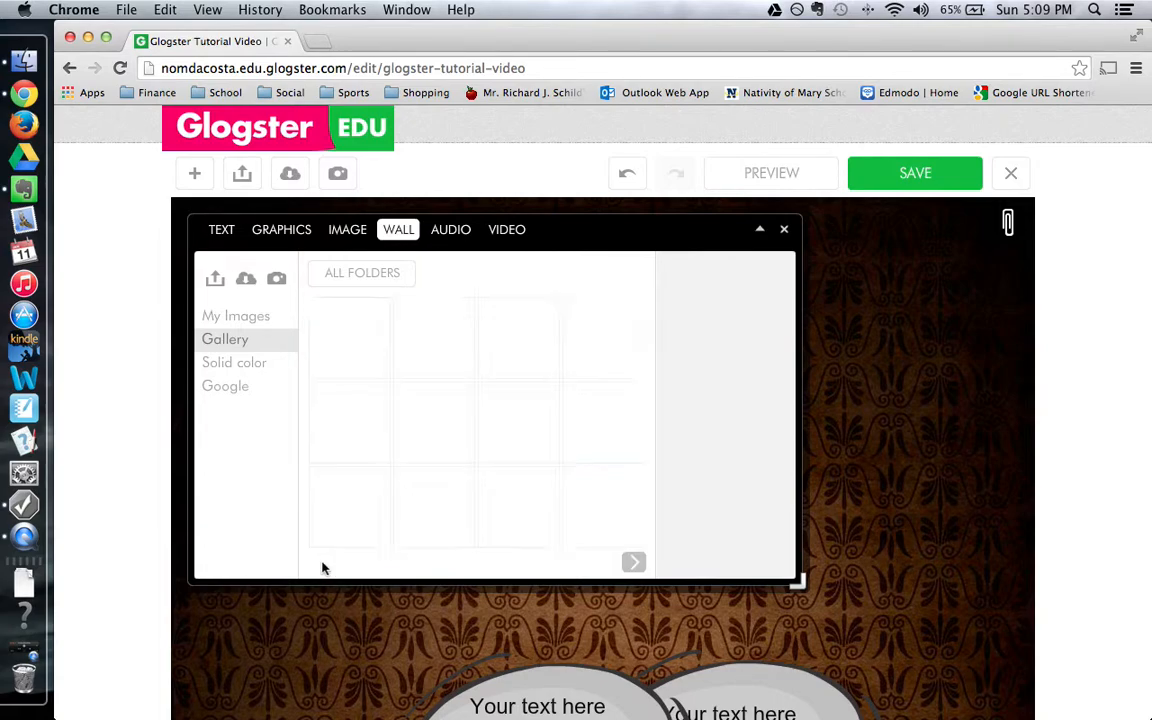
{"action": "left_click", "coordinate": [539, 515]}
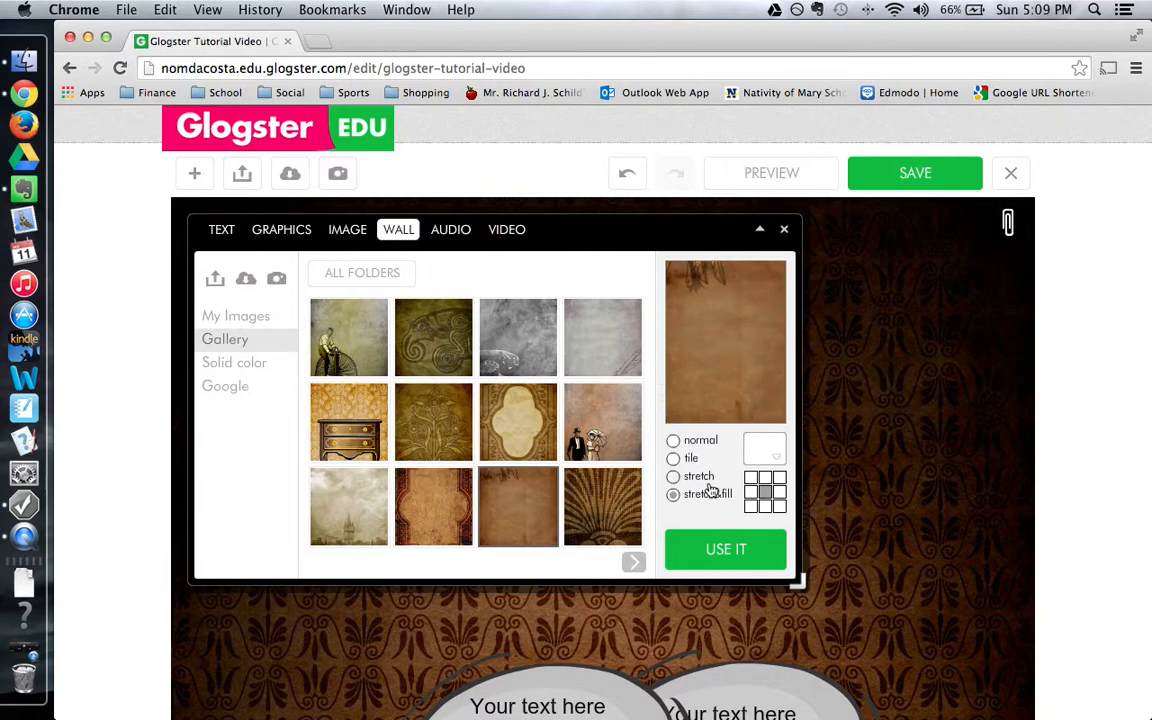
Compare the wallpaper sizing options and apply the brown parchment with stretch&fill.
{"action": "left_click", "coordinate": [674, 442]}
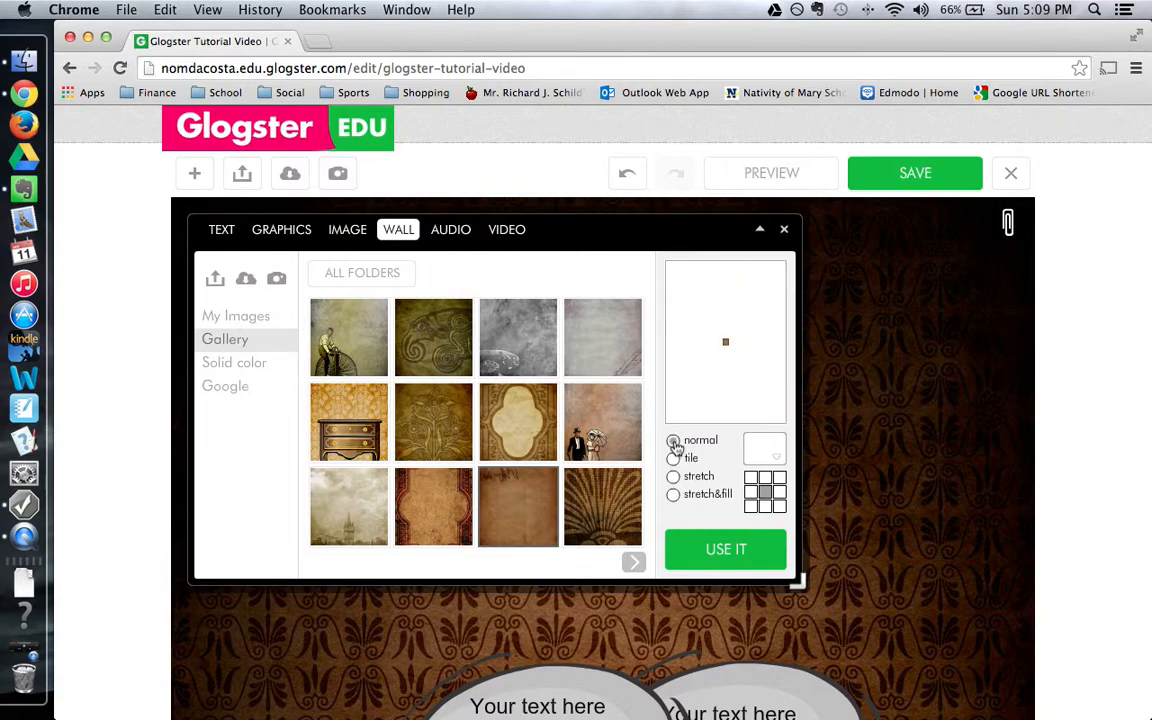
{"action": "left_click", "coordinate": [674, 460]}
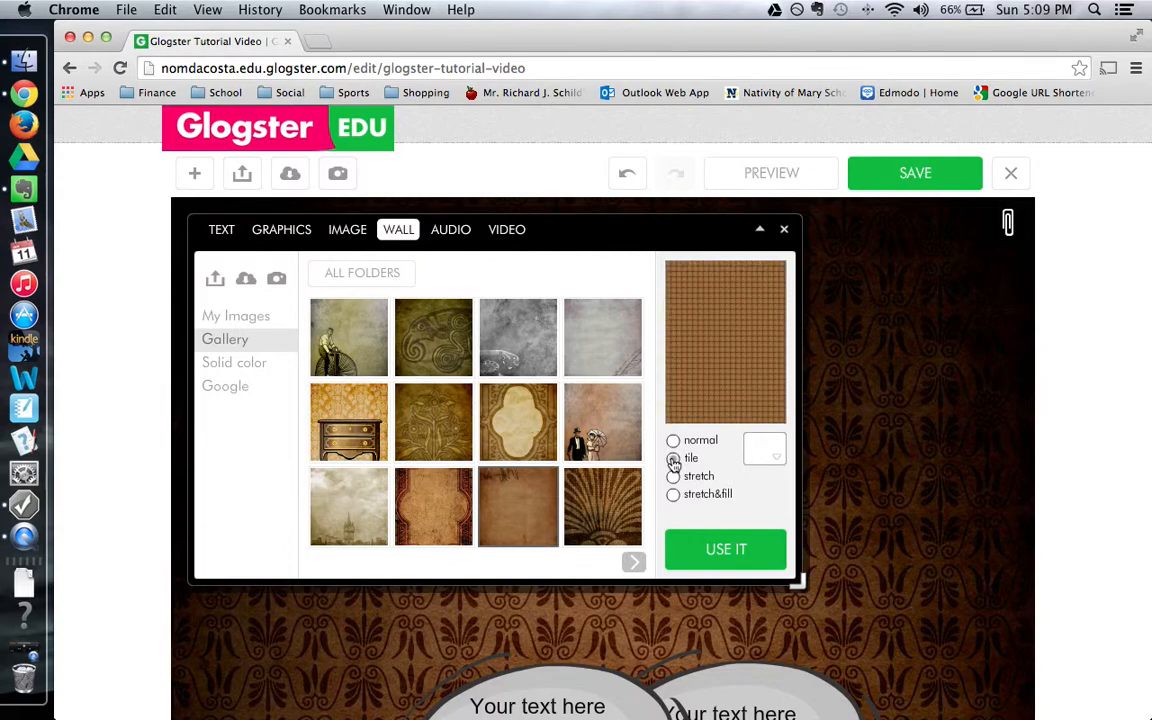
{"action": "left_click", "coordinate": [674, 478]}
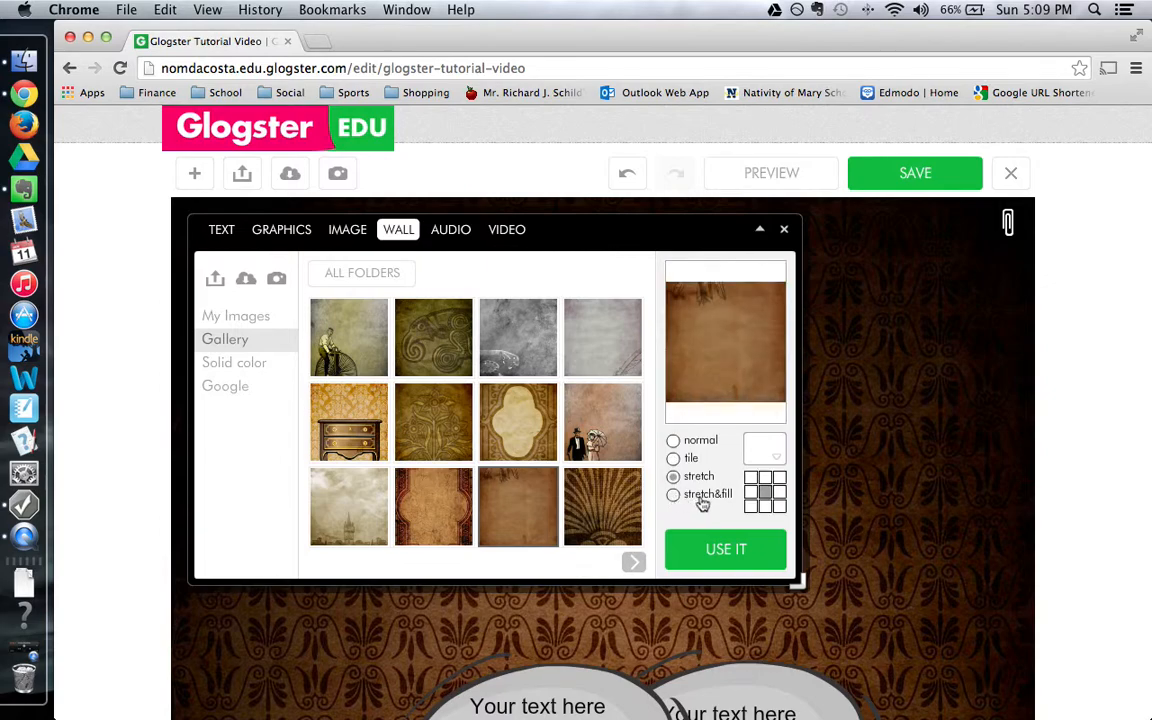
{"action": "left_click", "coordinate": [676, 499]}
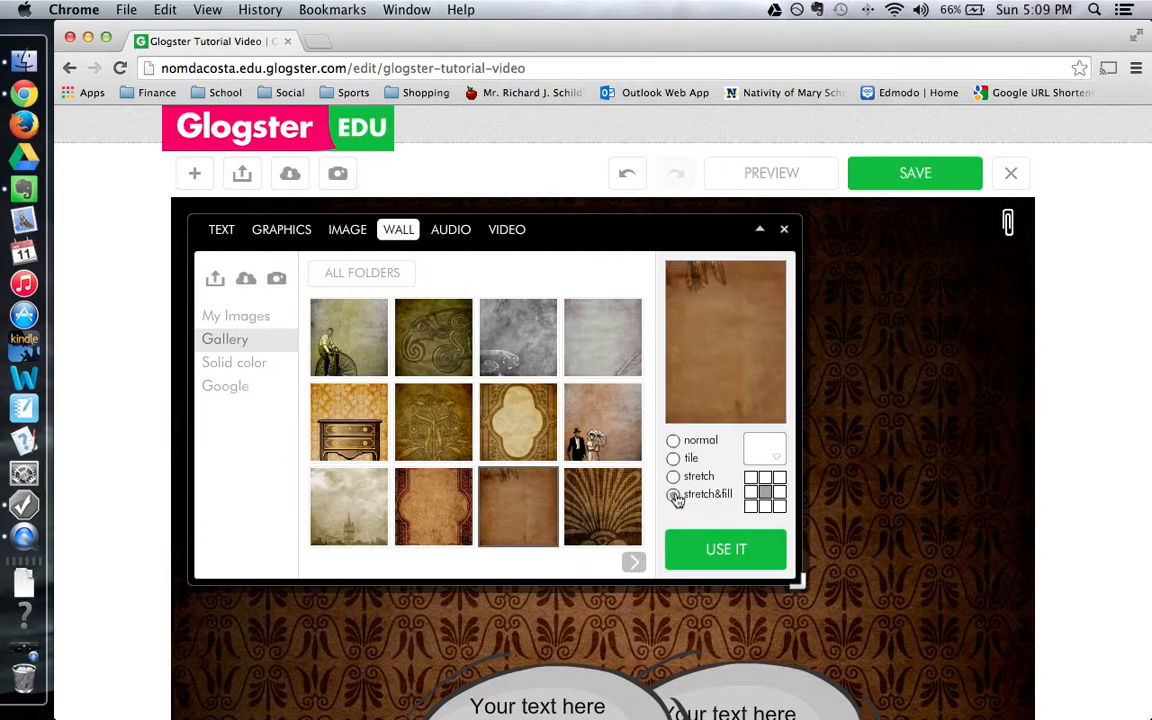
{"action": "left_click", "coordinate": [723, 558]}
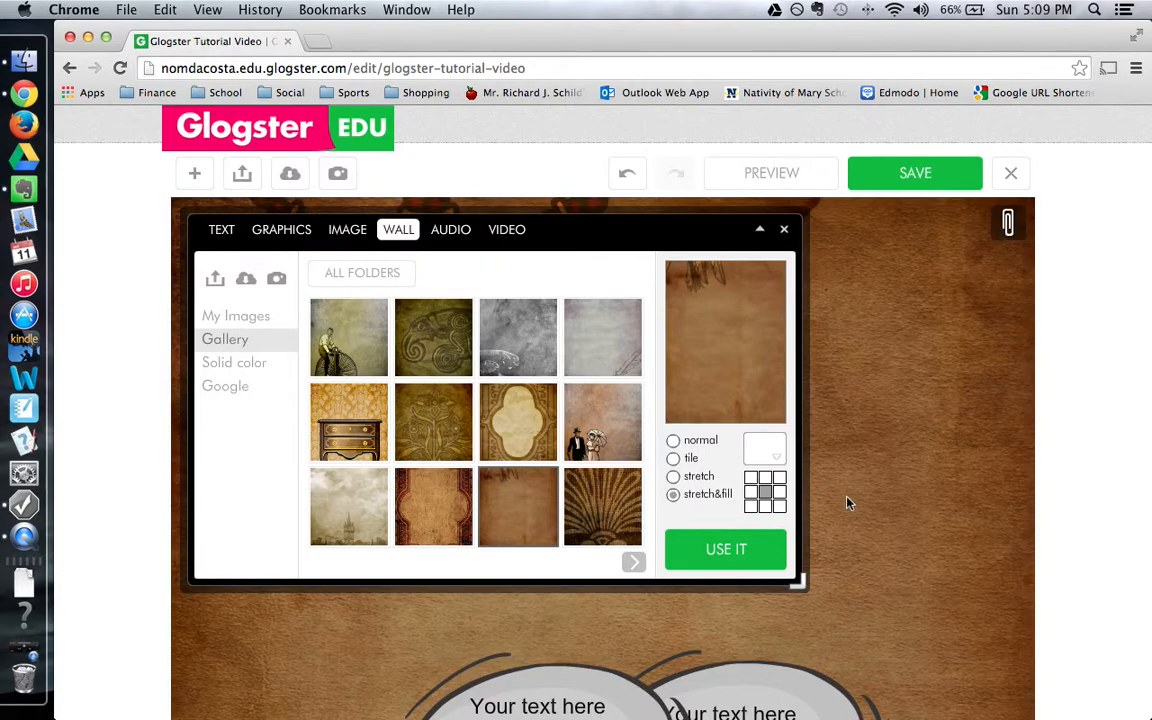
Browse YouTube videos, dismiss the unavailable hockey clip, and search for George Washington.
{"action": "left_click", "coordinate": [507, 231]}
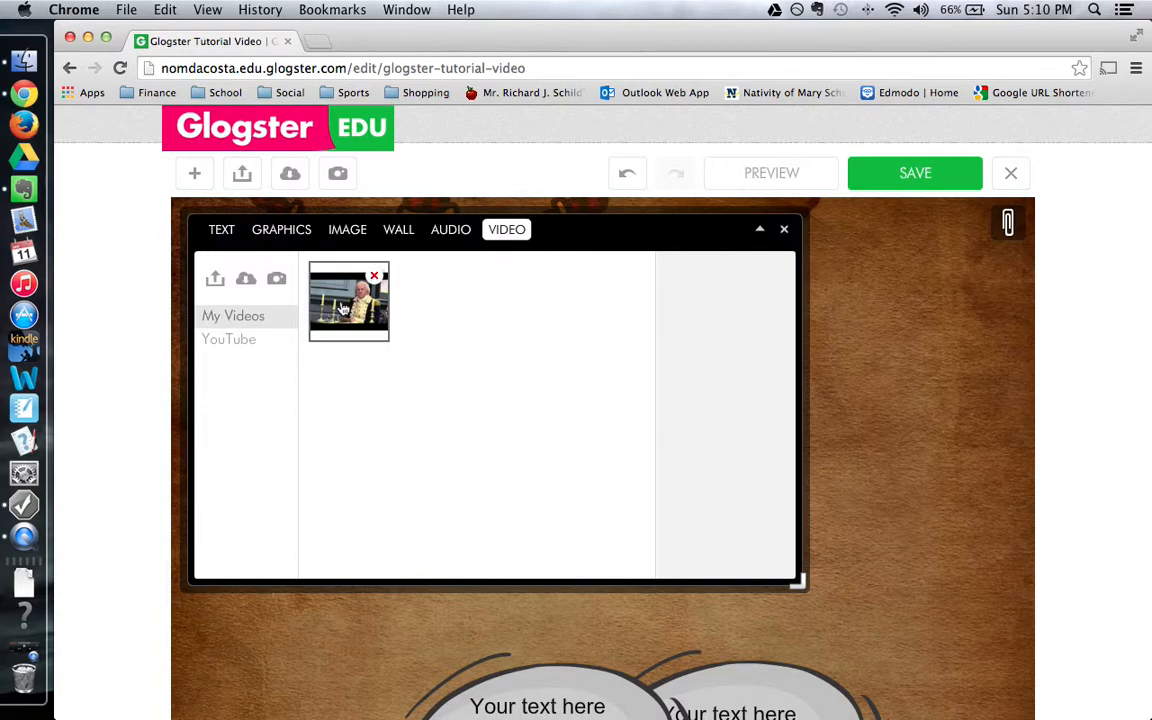
{"action": "left_click", "coordinate": [227, 341]}
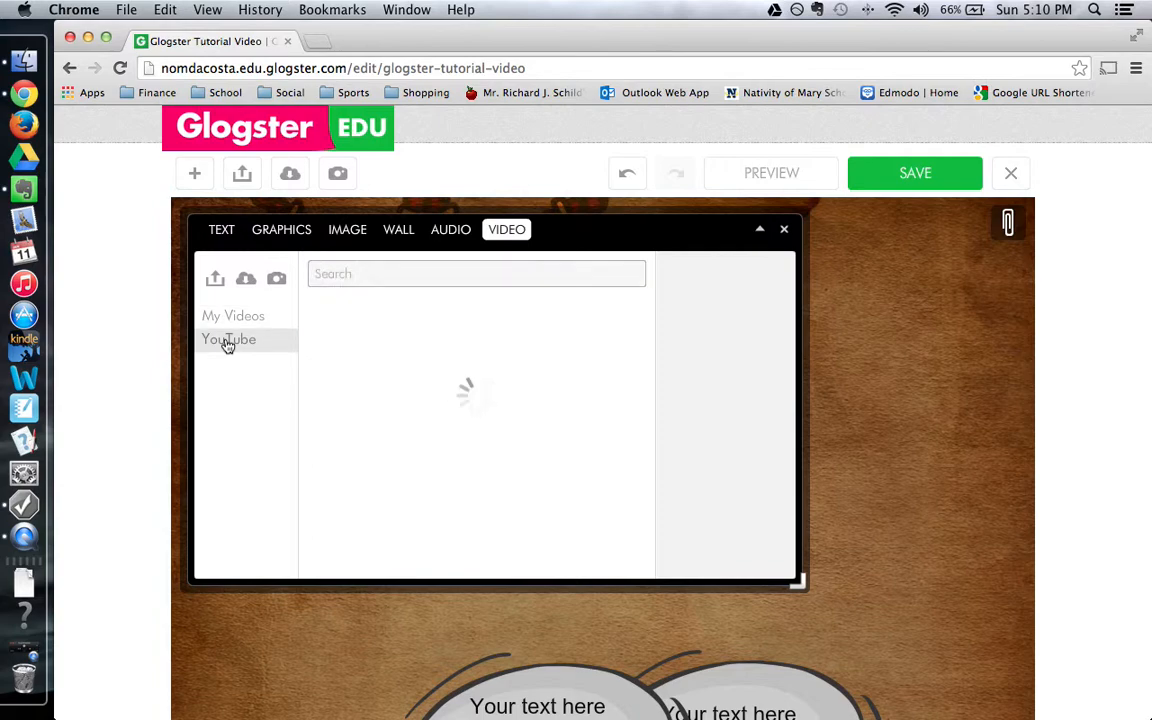
{"action": "left_click", "coordinate": [390, 270]}
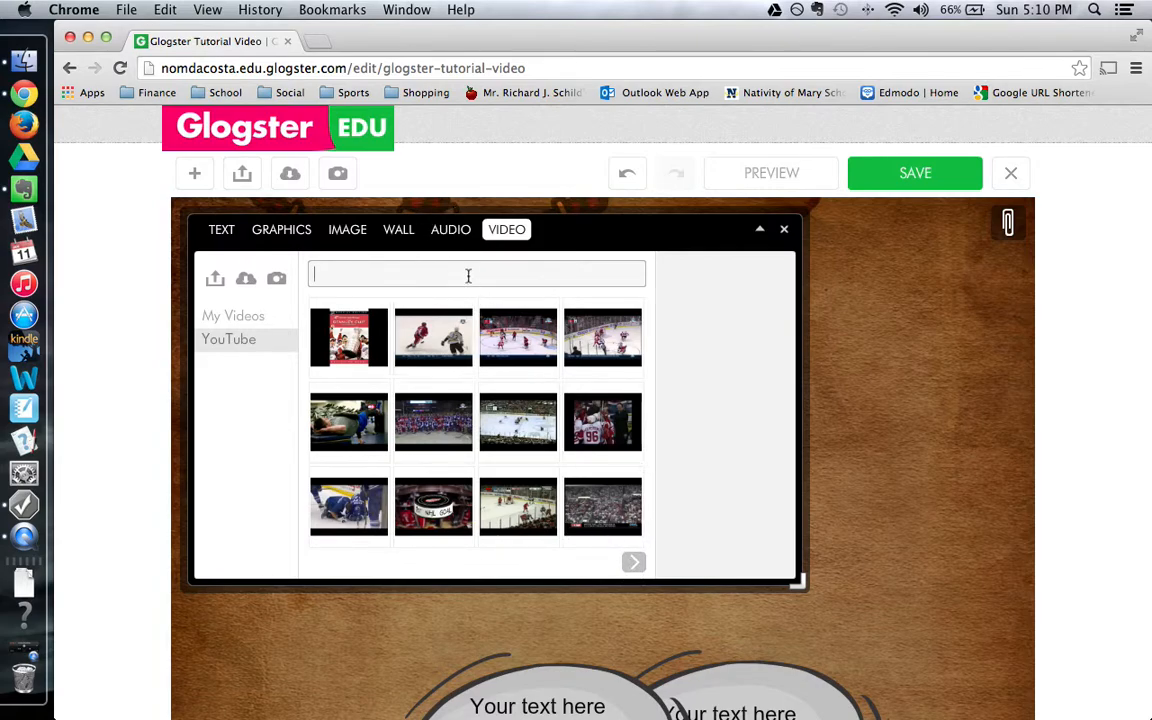
{"action": "left_click", "coordinate": [590, 357]}
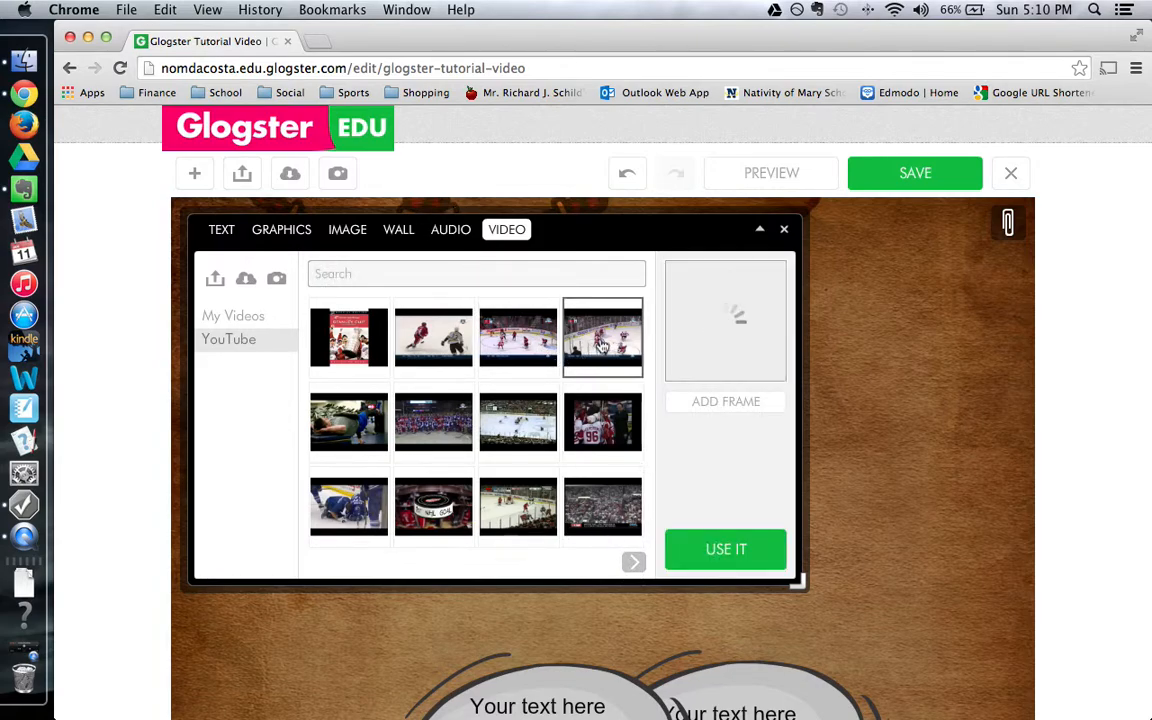
{"action": "left_click", "coordinate": [727, 325]}
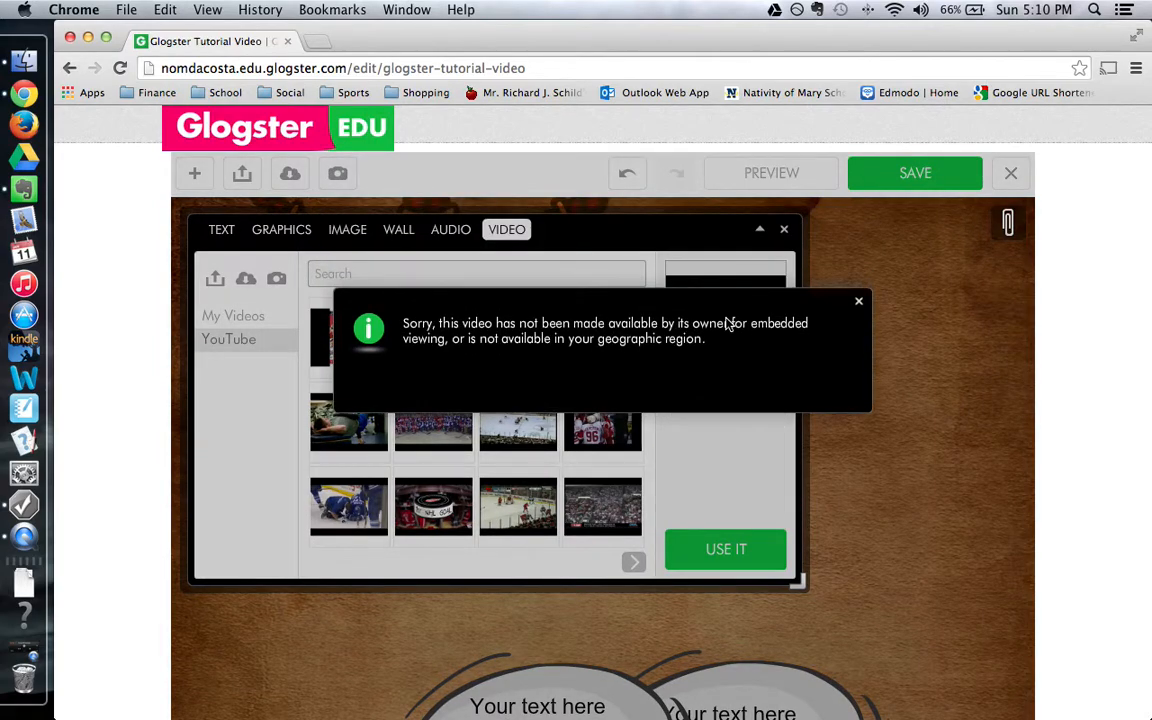
{"action": "left_click", "coordinate": [858, 301]}
{"action": "left_click", "coordinate": [466, 271]}
{"action": "type", "text": "Geog"}
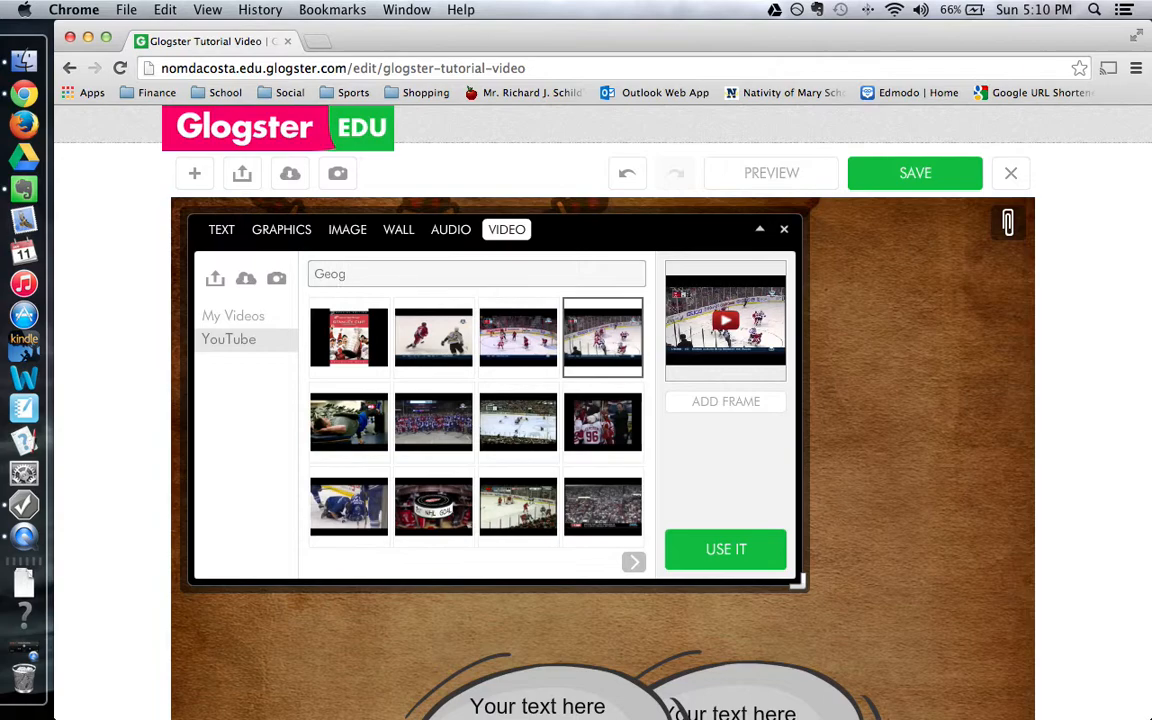
{"action": "type", "text": "rarge Washington"}
{"action": "key", "text": "Return"}
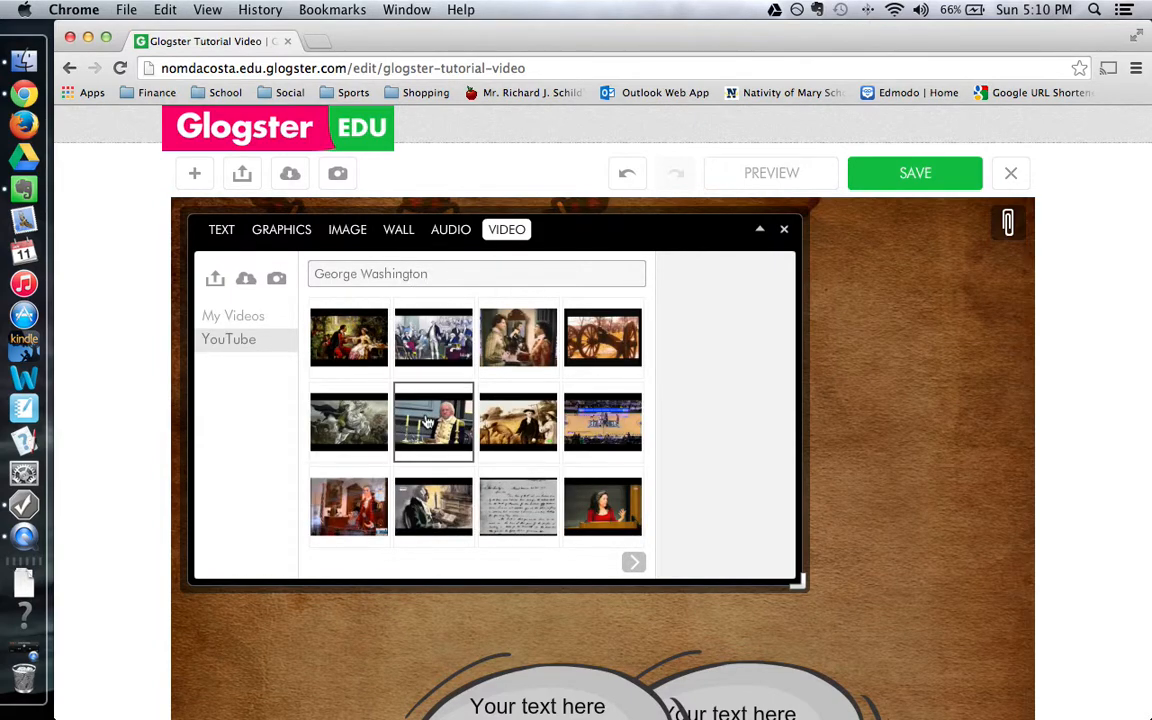
Select the candlelit George Washington video, then play and stop its preview.
{"action": "left_click", "coordinate": [428, 422]}
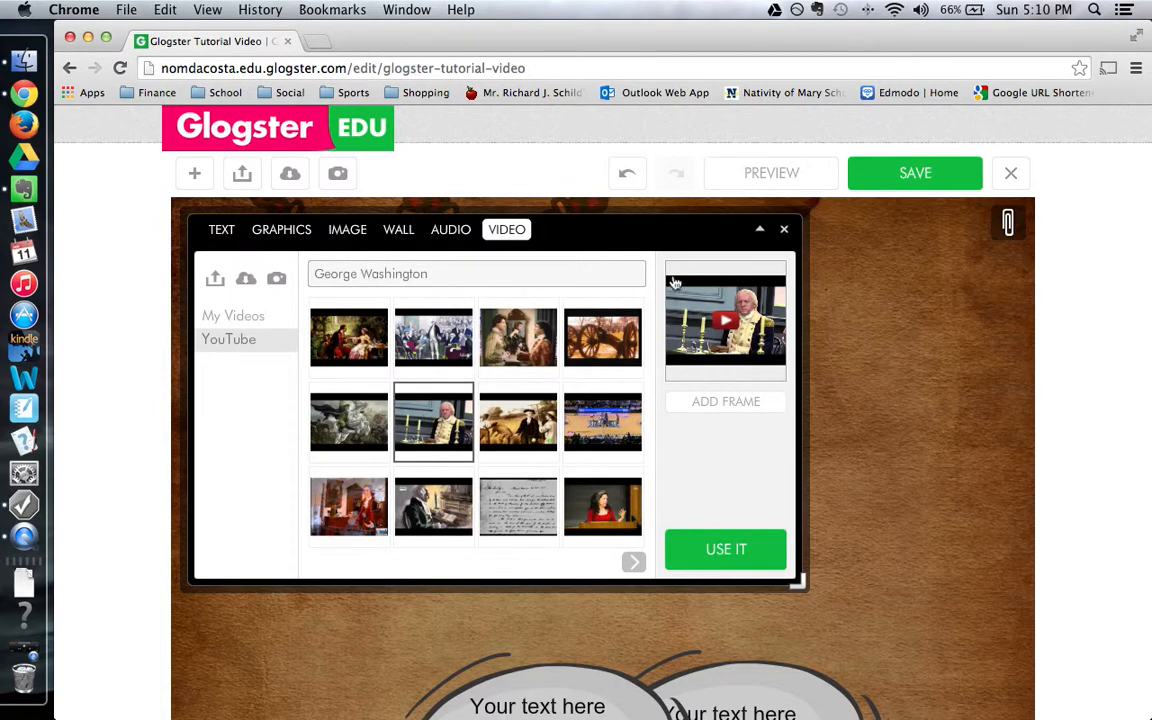
{"action": "left_click", "coordinate": [729, 327]}
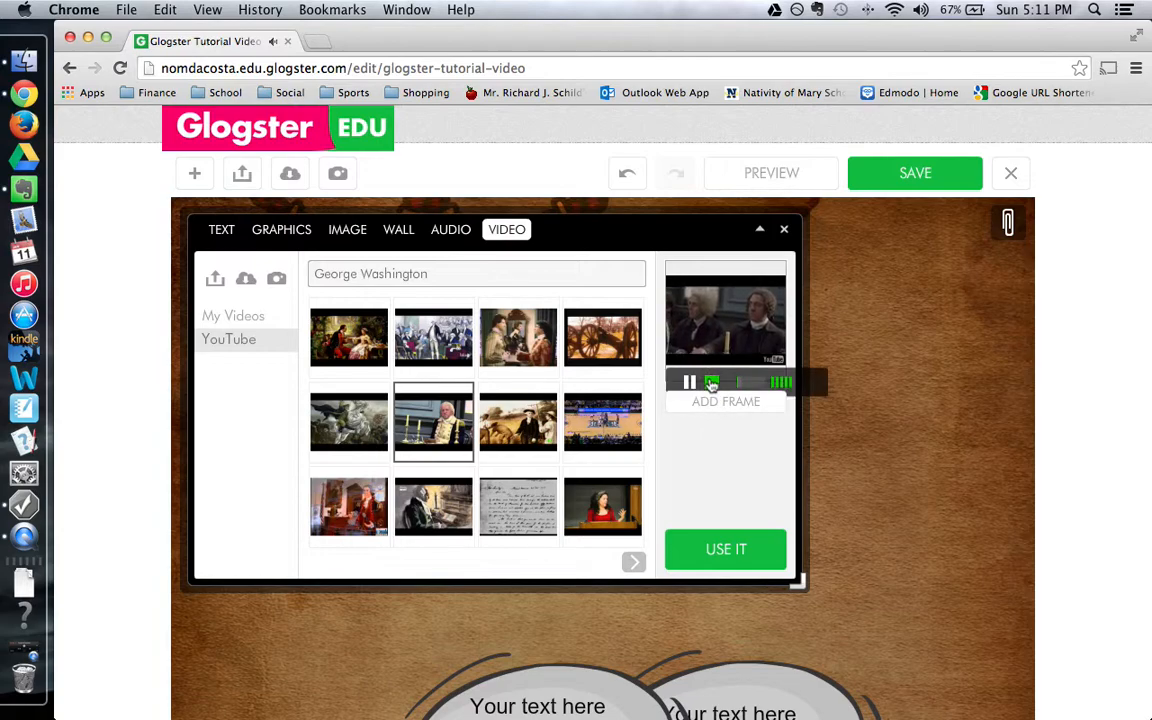
{"action": "left_click", "coordinate": [710, 383]}
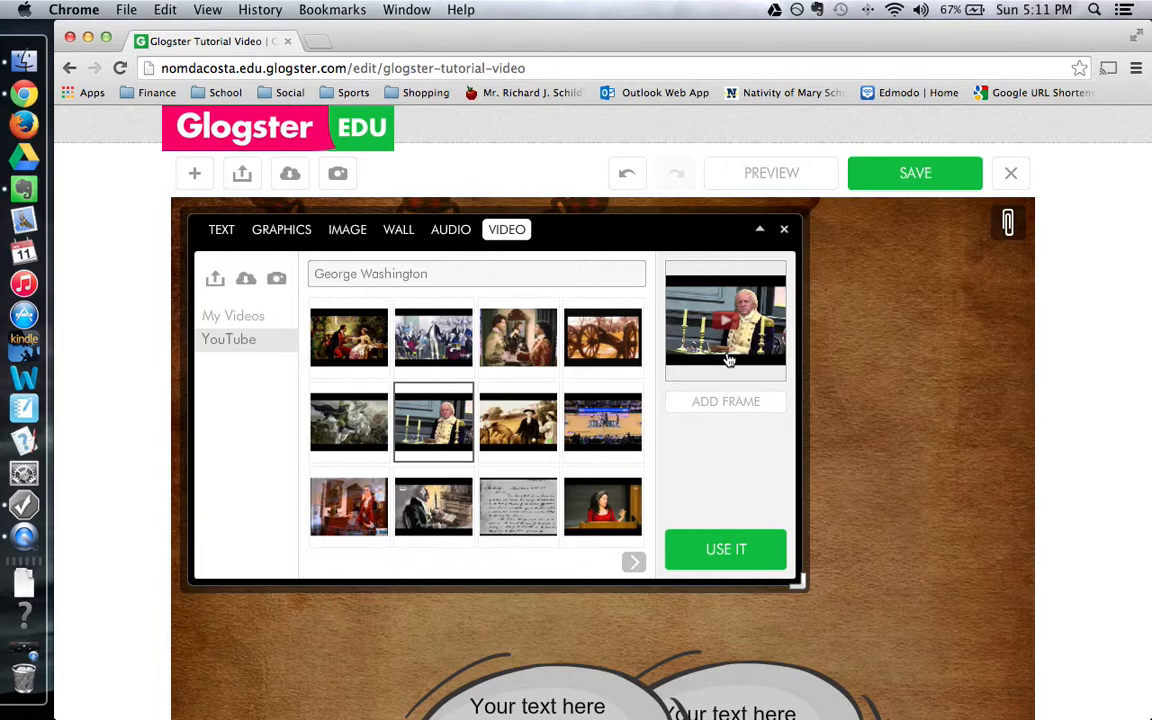
{"action": "left_click", "coordinate": [735, 401]}
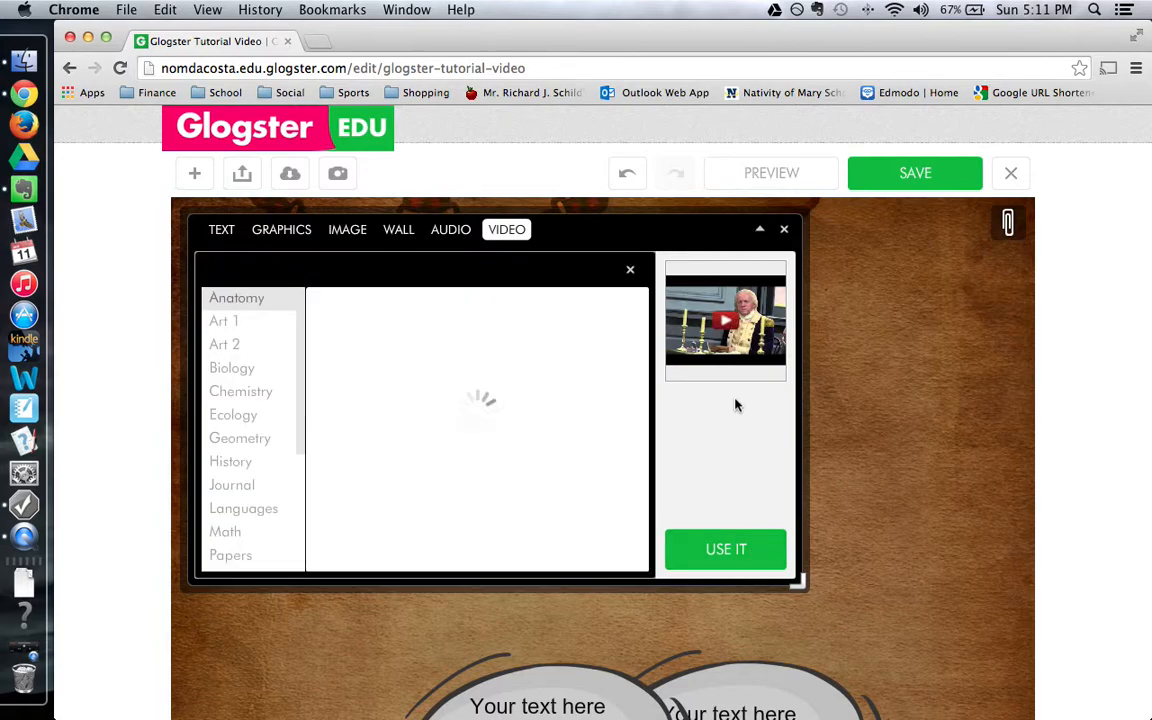
Add the George Washington video to the glog in a plain rounded frame.
{"action": "left_click", "coordinate": [515, 420]}
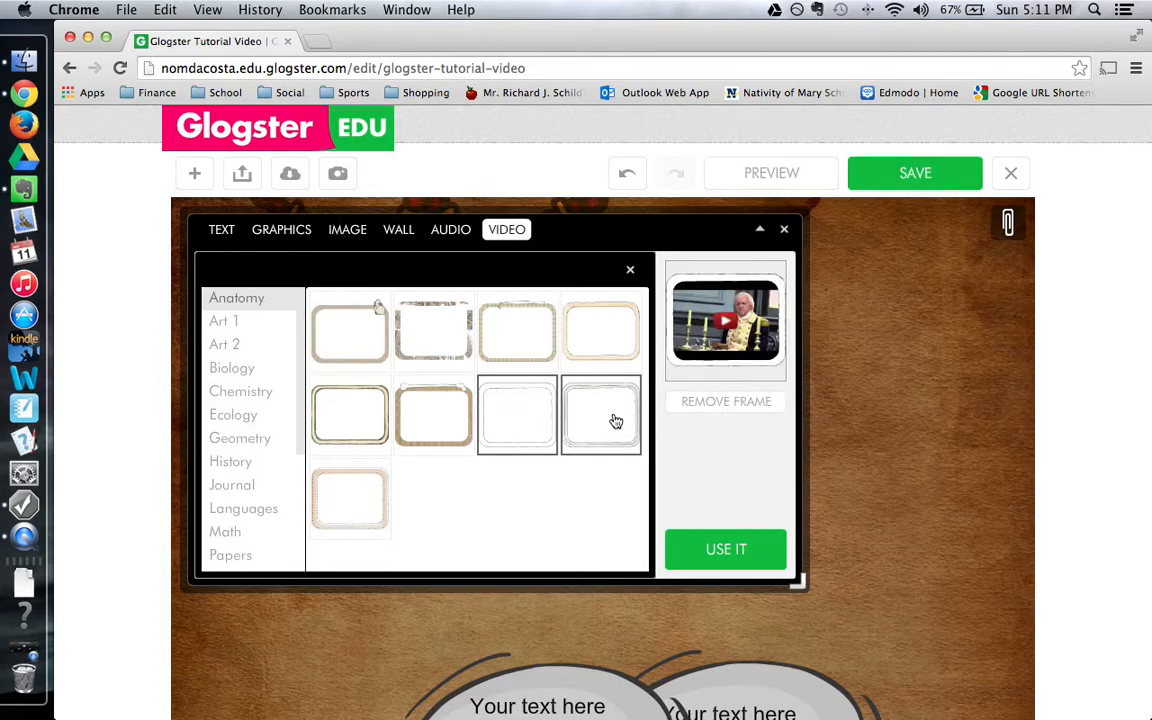
{"action": "left_click", "coordinate": [731, 557]}
{"action": "scroll", "coordinate": [951, 501], "scroll_direction": "down", "scroll_amount": 5}
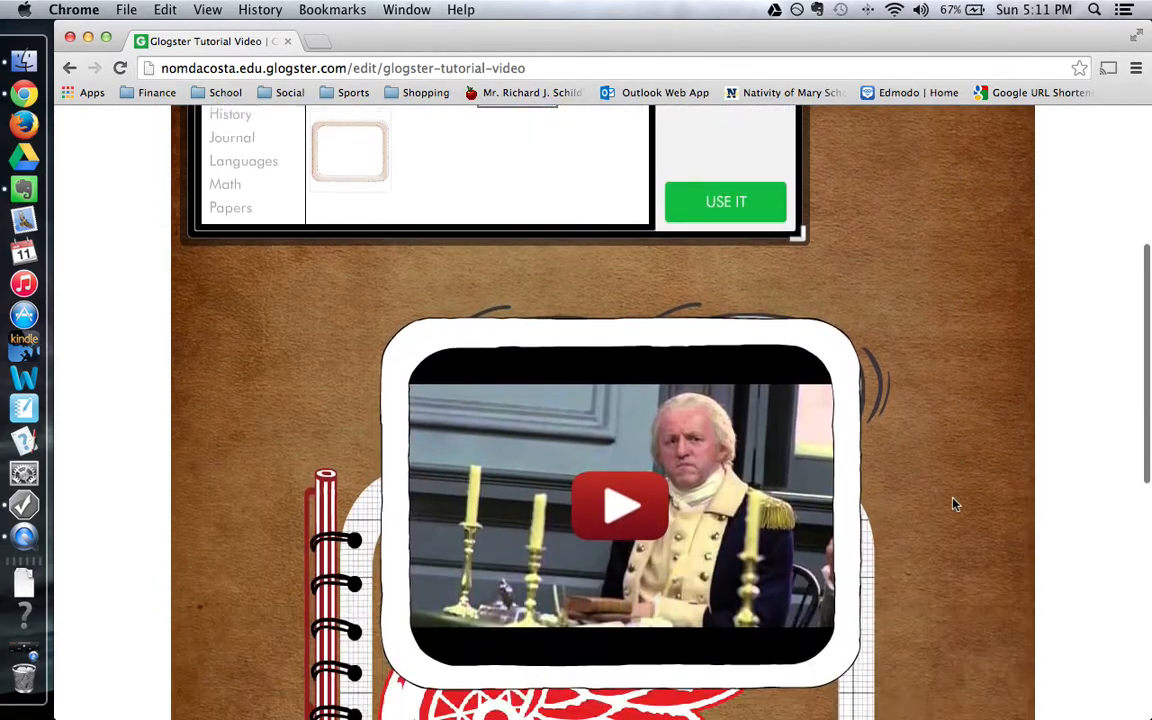
{"action": "scroll", "coordinate": [950, 500], "scroll_direction": "down", "scroll_amount": 2}
Move the video up and right, and shift the Red Wings logo slightly left.
{"action": "left_click_drag", "start_coordinate": [410, 341], "coordinate": [558, 178]}
{"action": "left_click_drag", "start_coordinate": [358, 372], "coordinate": [274, 386]}
{"action": "scroll", "coordinate": [807, 414], "scroll_direction": "up", "scroll_amount": 6}
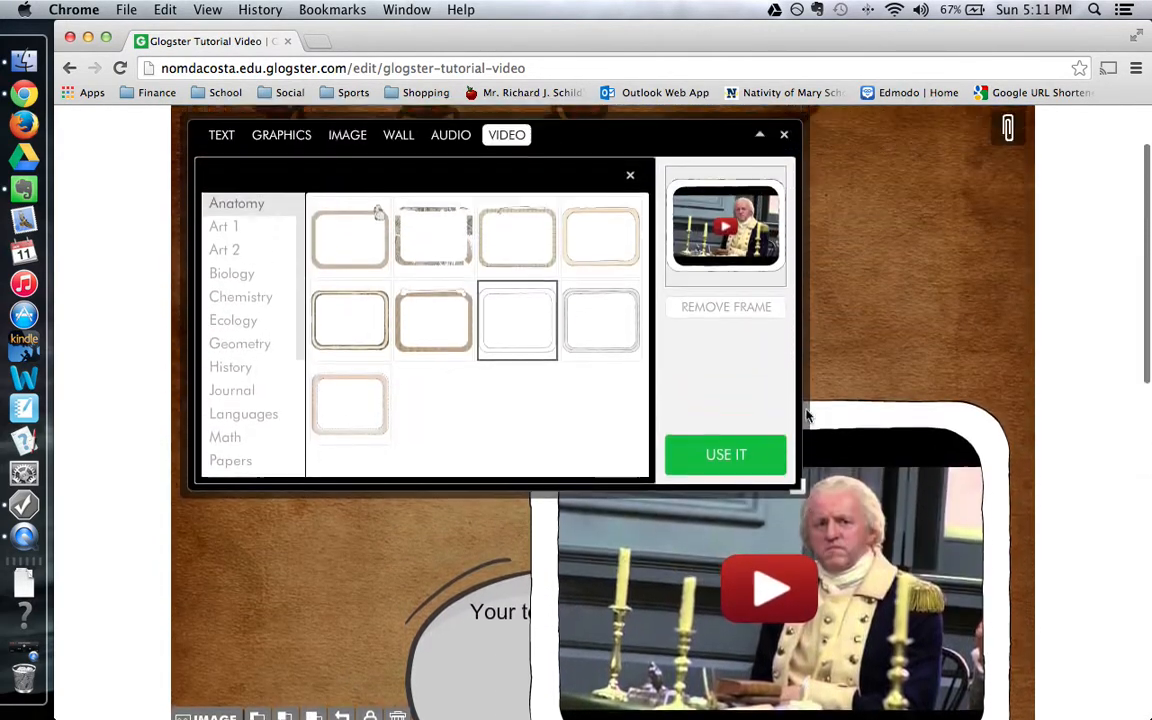
{"action": "scroll", "coordinate": [807, 414], "scroll_direction": "up", "scroll_amount": 1}
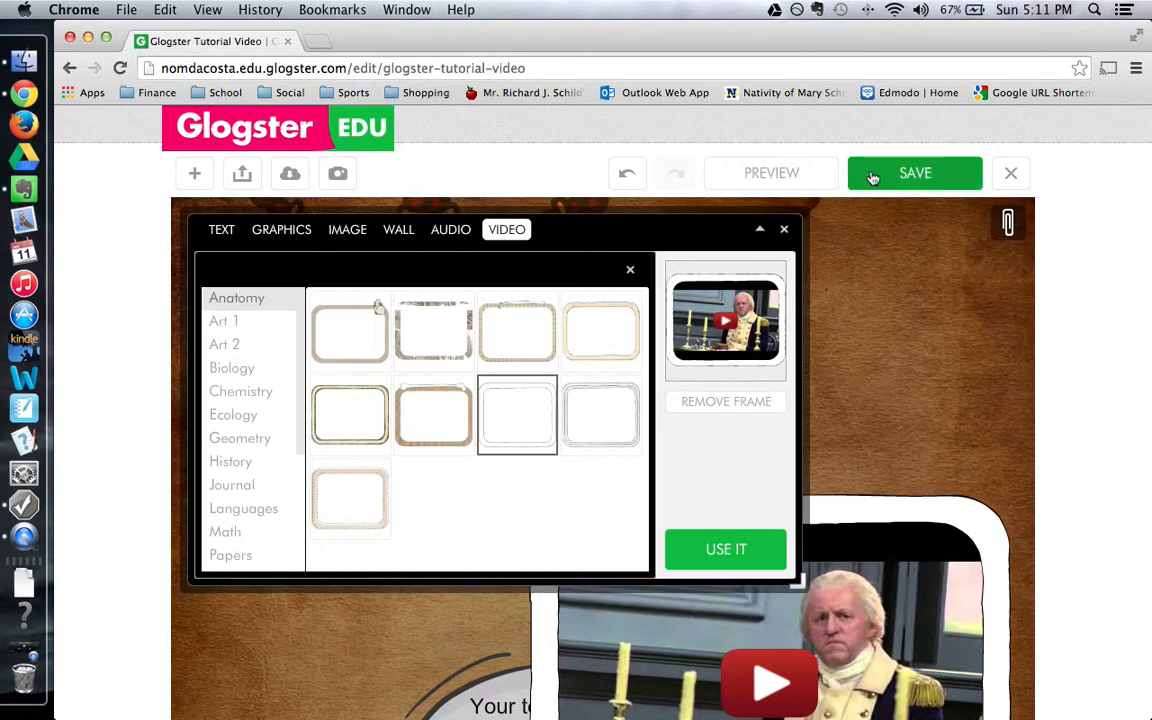
{"action": "left_click", "coordinate": [914, 173]}
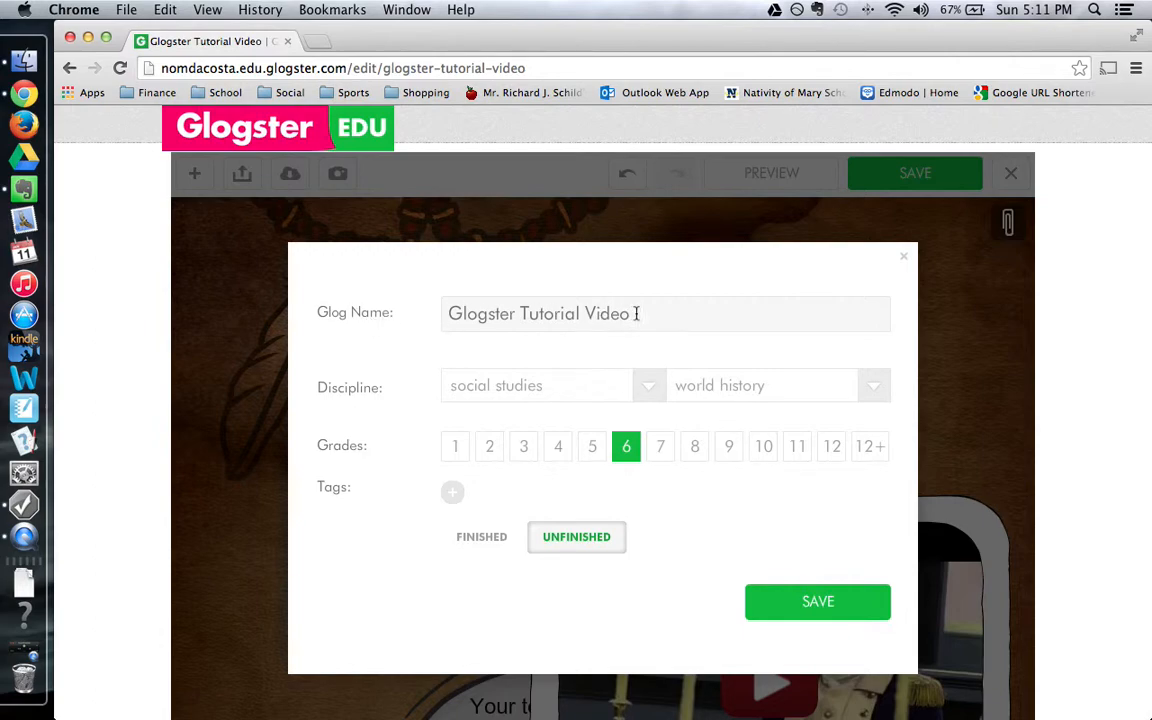
Select the full 'Glogster Tutorial Video' text in the Glog Name field.
{"action": "left_click_drag", "start_coordinate": [636, 313], "coordinate": [452, 311]}
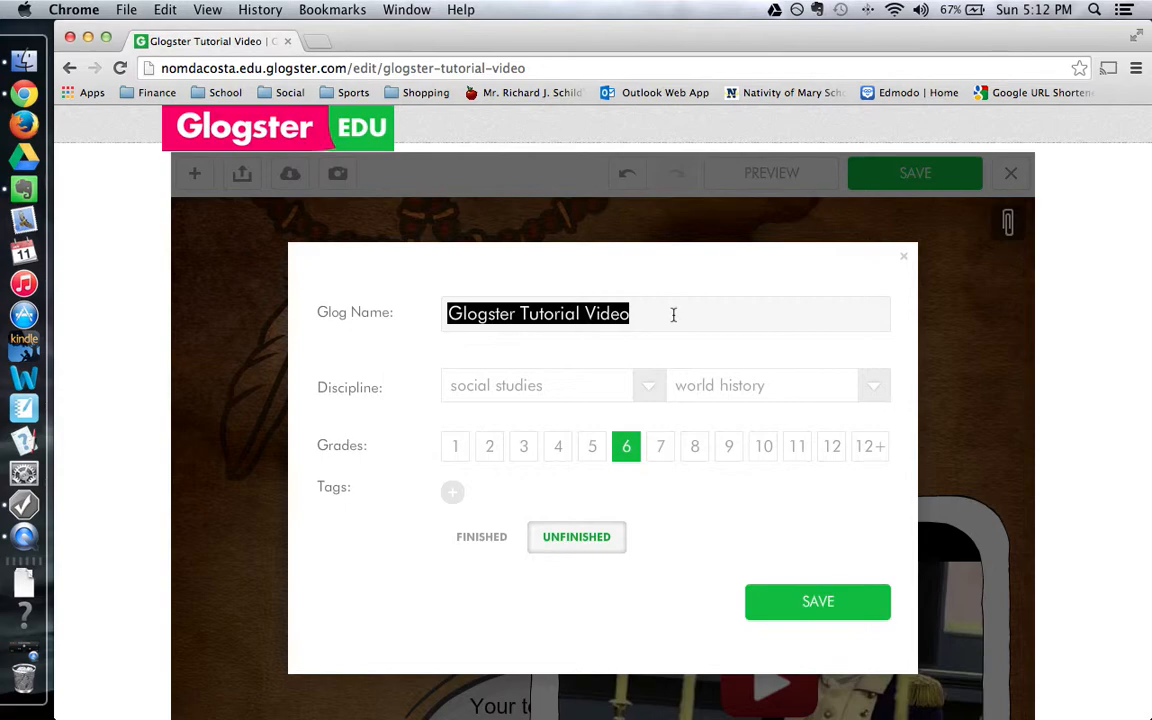
{"action": "left_click", "coordinate": [518, 391]}
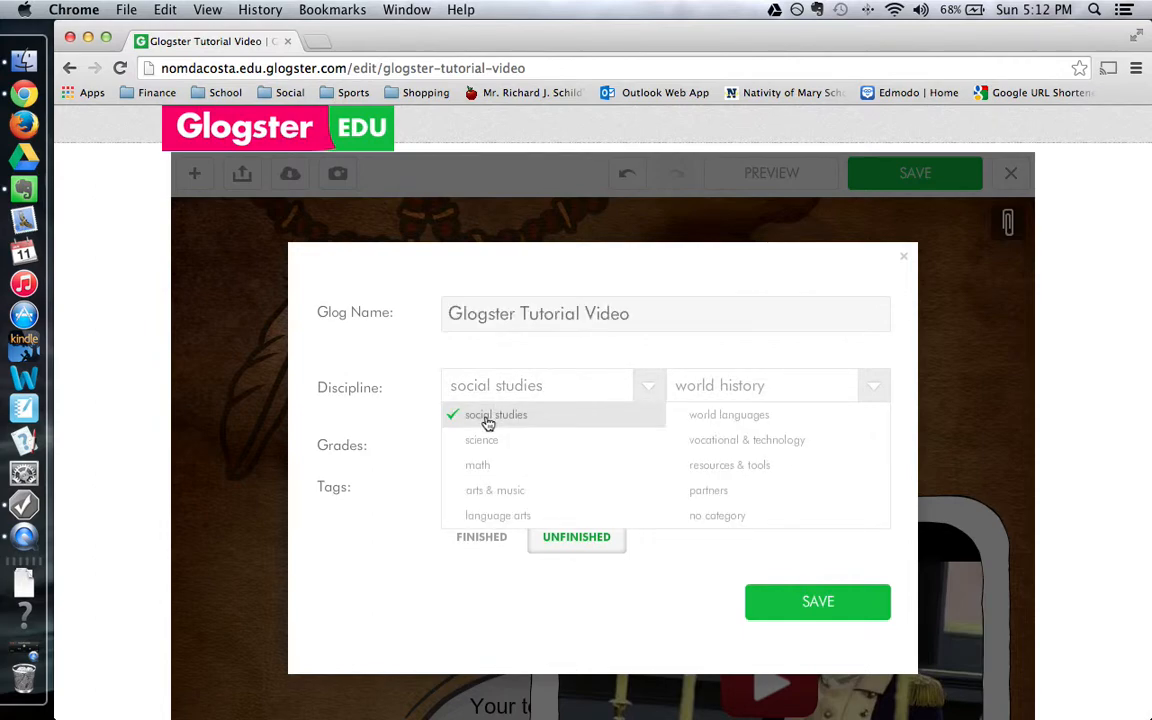
{"action": "left_click", "coordinate": [488, 422]}
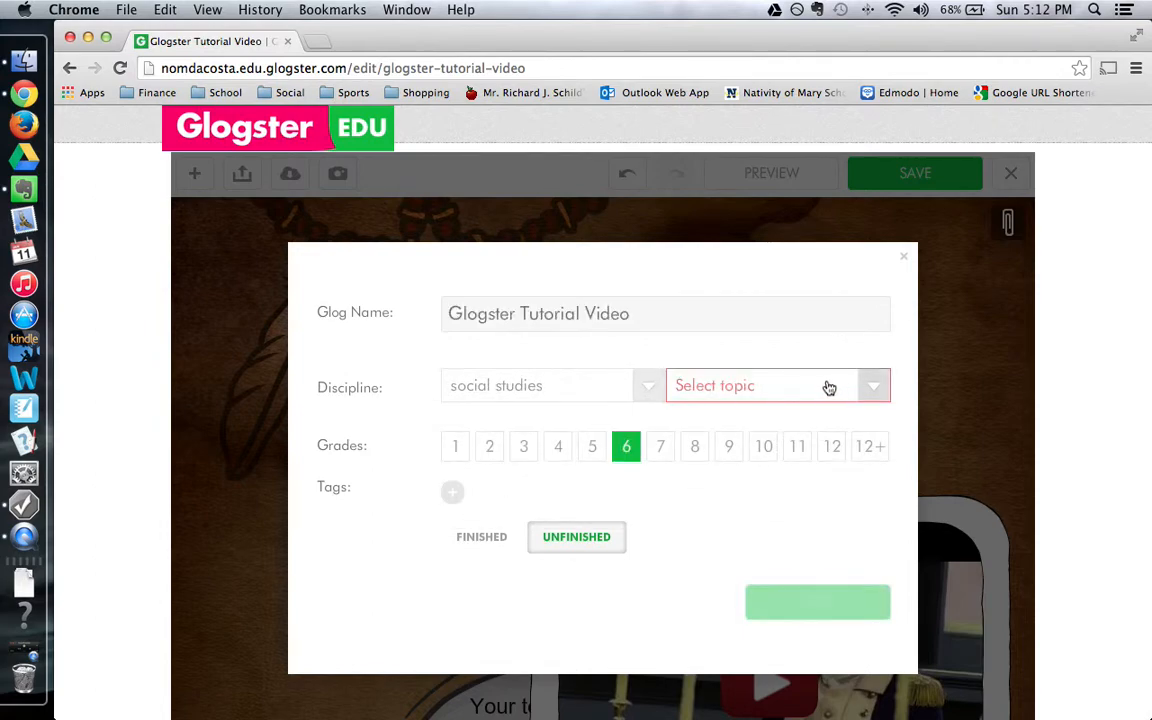
{"action": "left_click", "coordinate": [769, 388]}
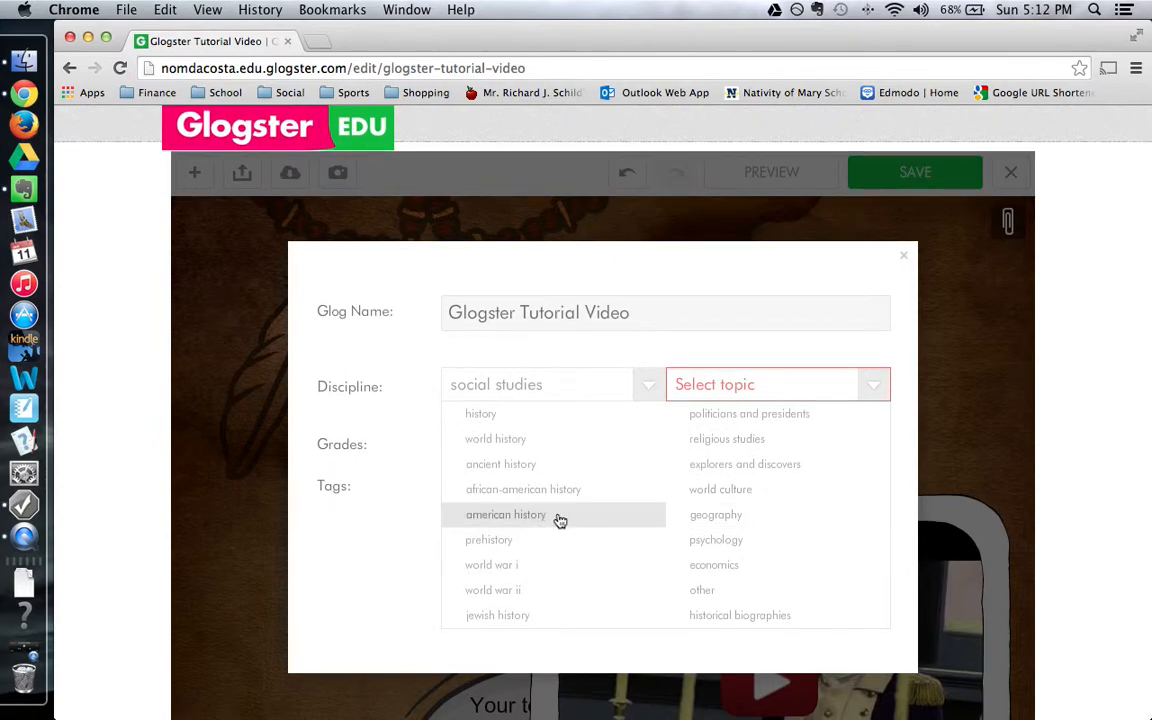
{"action": "left_click", "coordinate": [512, 445]}
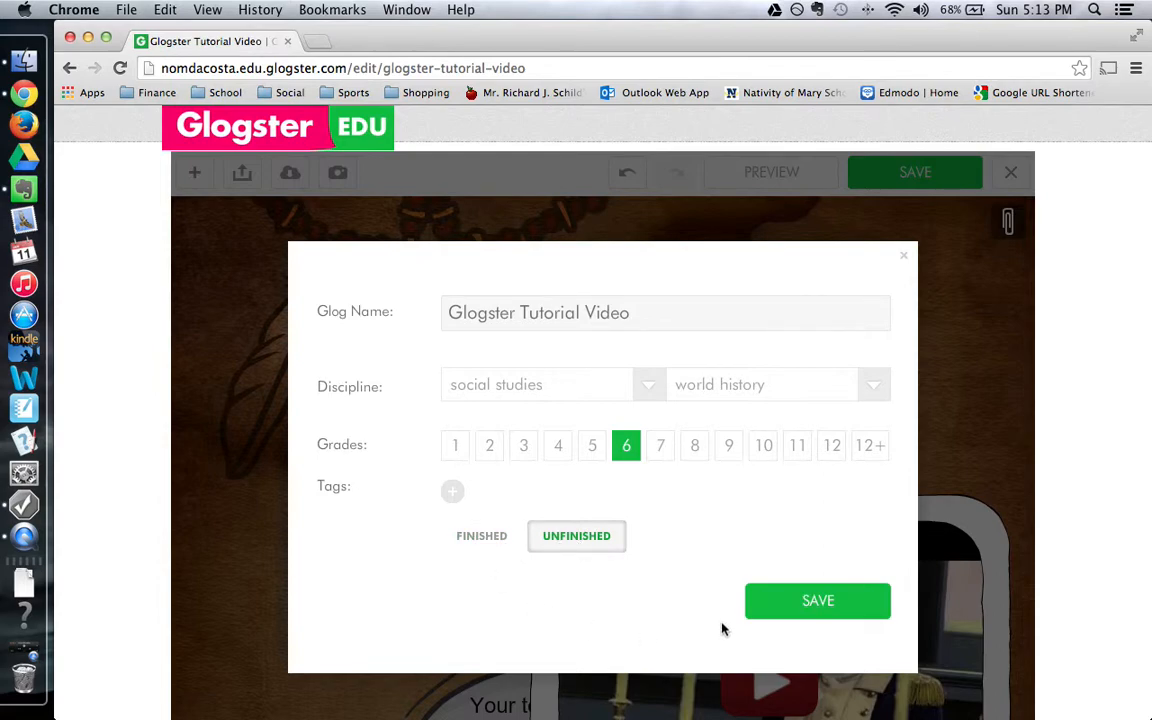
{"action": "left_click", "coordinate": [818, 601]}
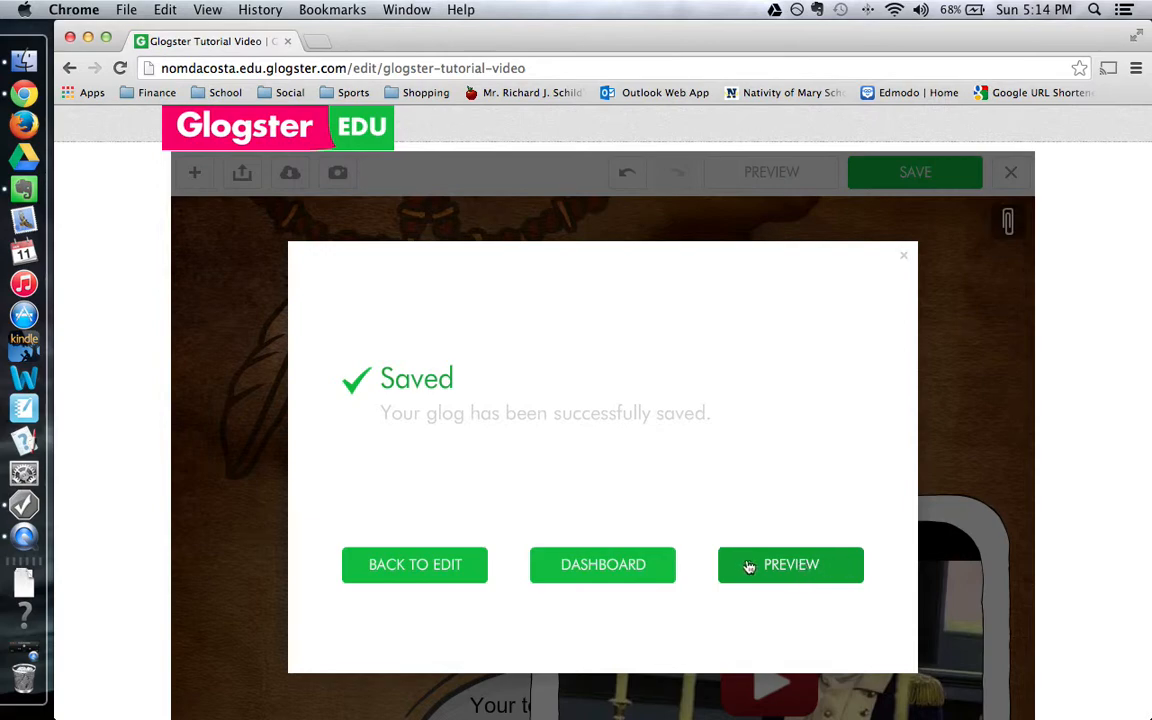
Return to the dashboard, where the saved Glogster Tutorial glog now appears.
{"action": "left_click", "coordinate": [613, 565]}
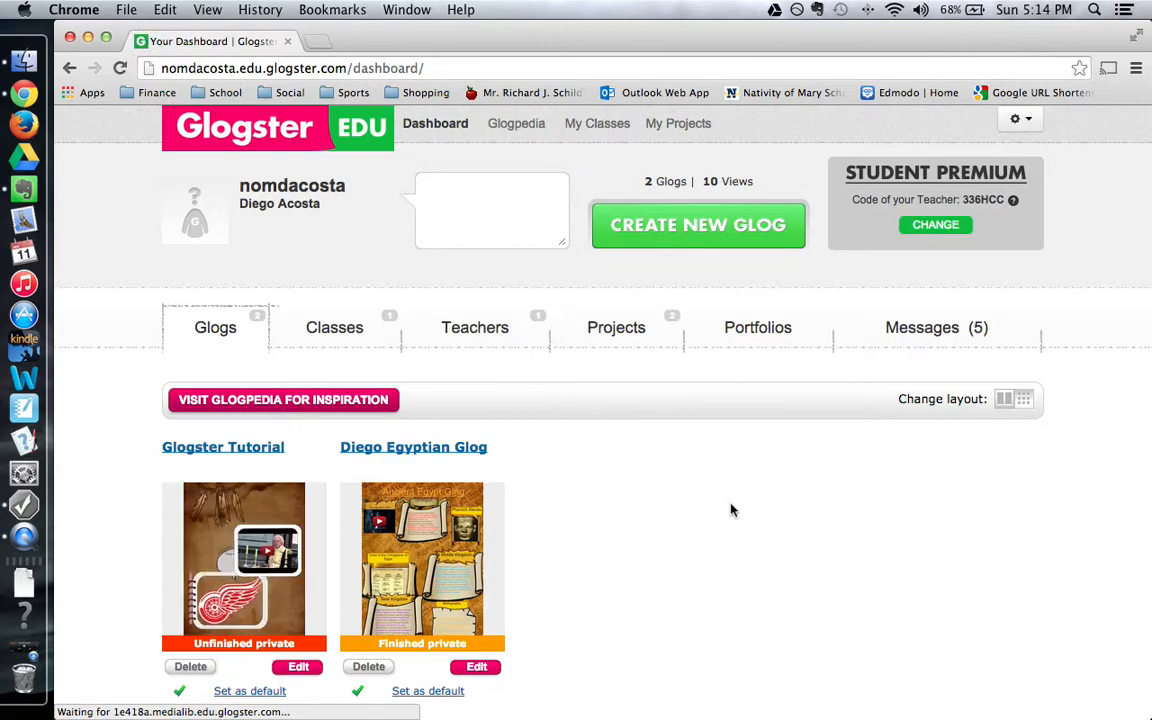
Sign out of the Glogster EDU account from the gear menu's Logout option.
{"action": "left_click", "coordinate": [1017, 125]}
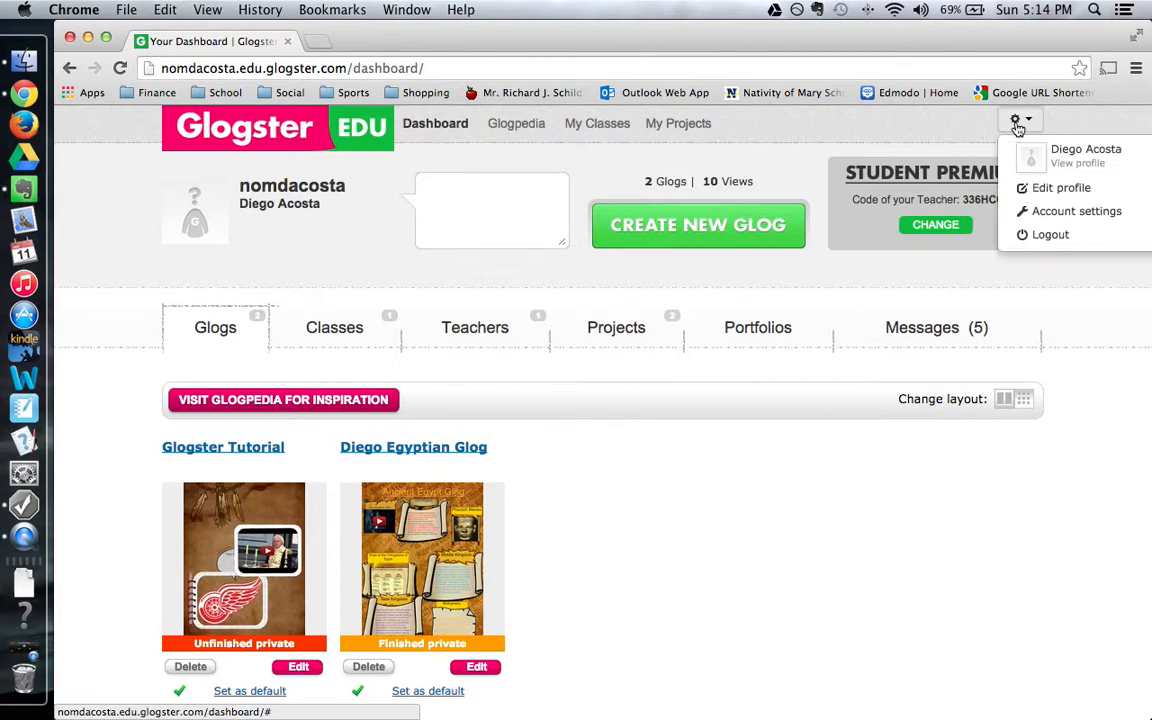
{"action": "left_click", "coordinate": [1051, 236]}
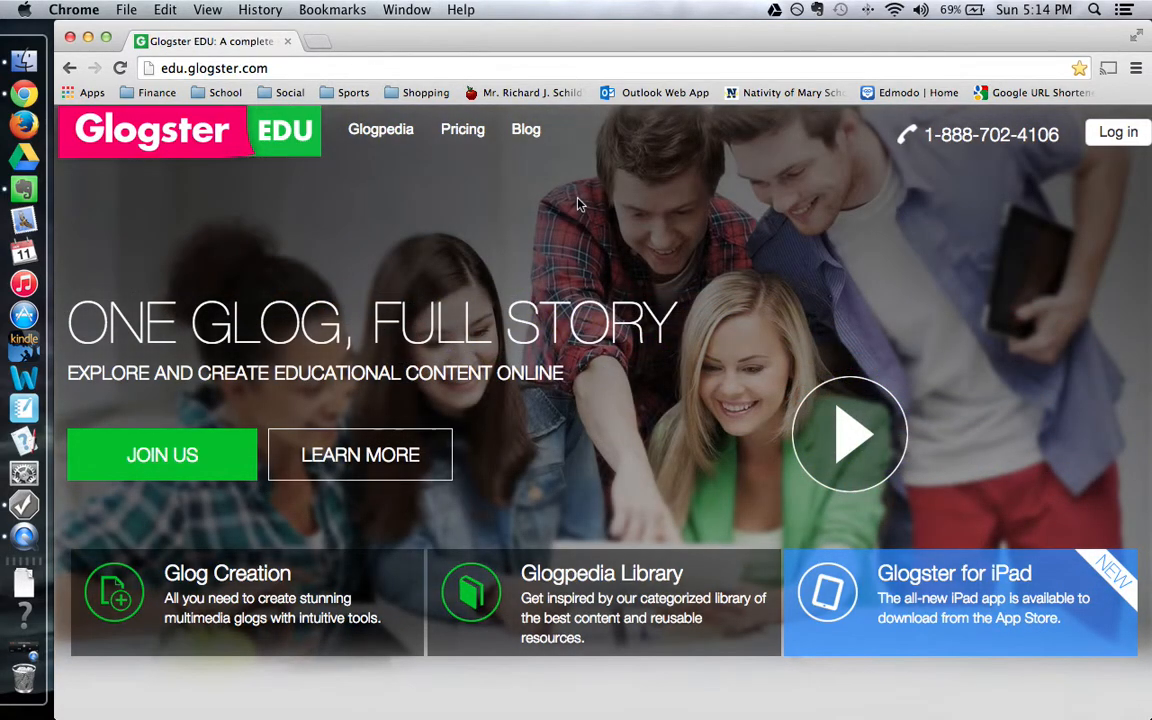
{"action": "left_click", "coordinate": [30, 650]}
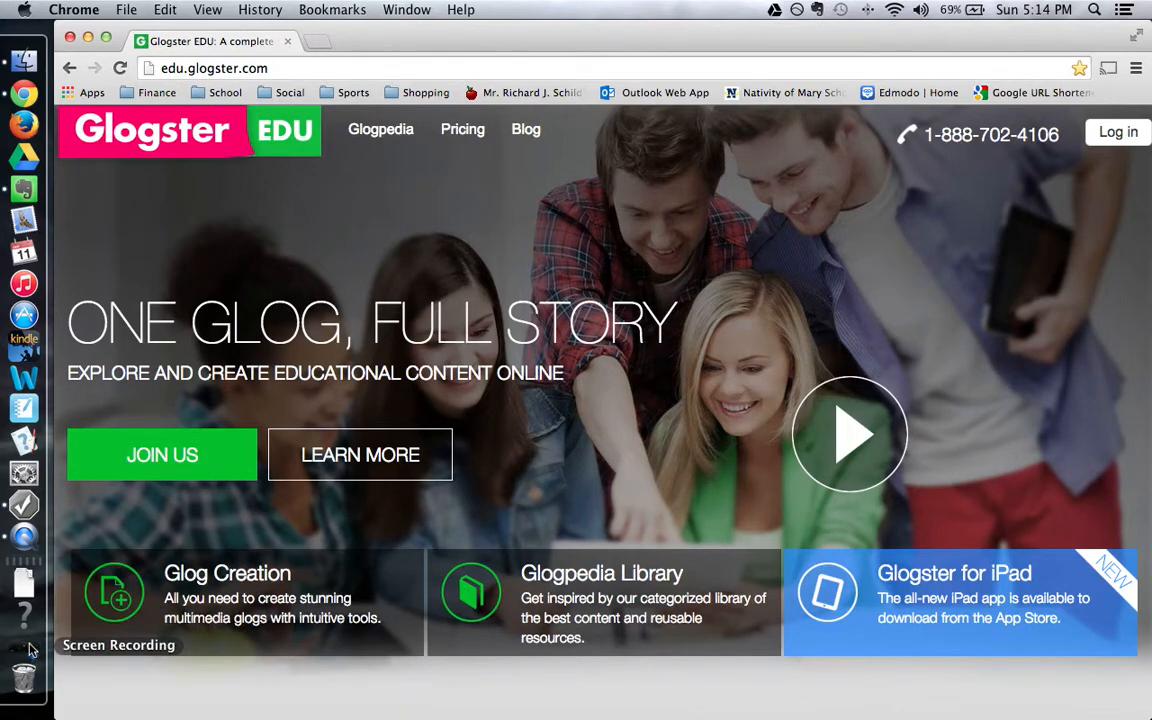